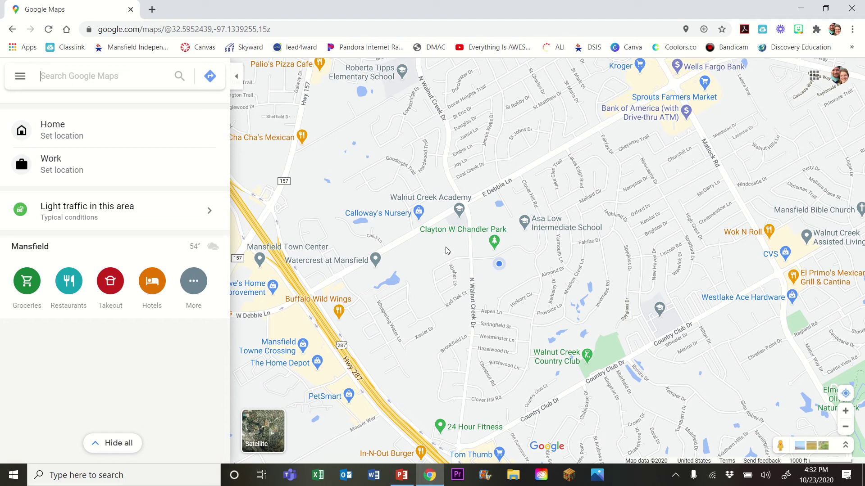
Zoom out and pan southwest from Mansfield until Cleburne and Granbury come into view
scroll(448, 251, down, 3)
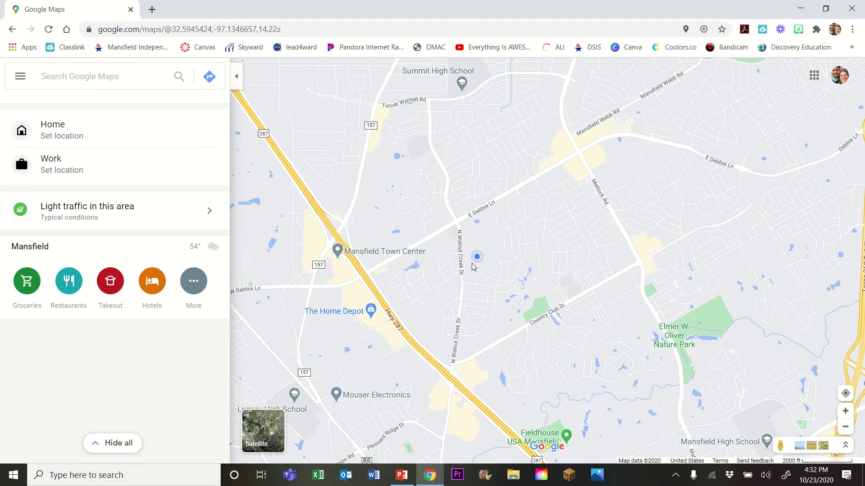
scroll(469, 276, up, 5)
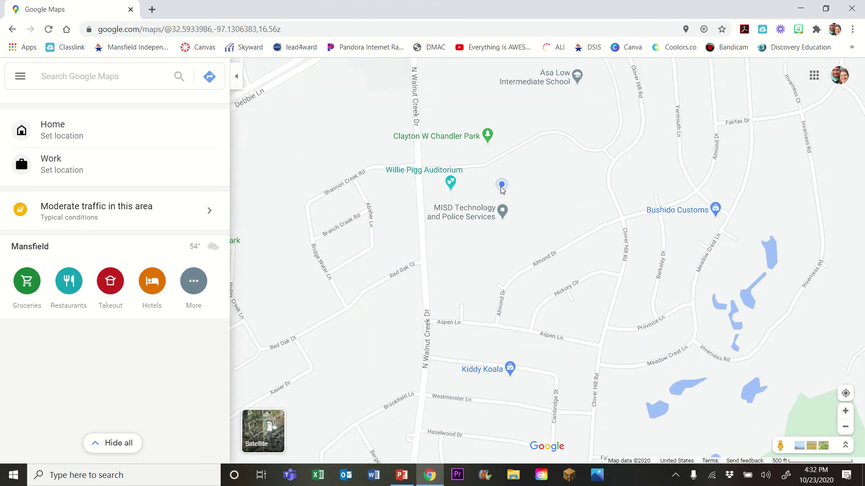
scroll(469, 224, down, 3)
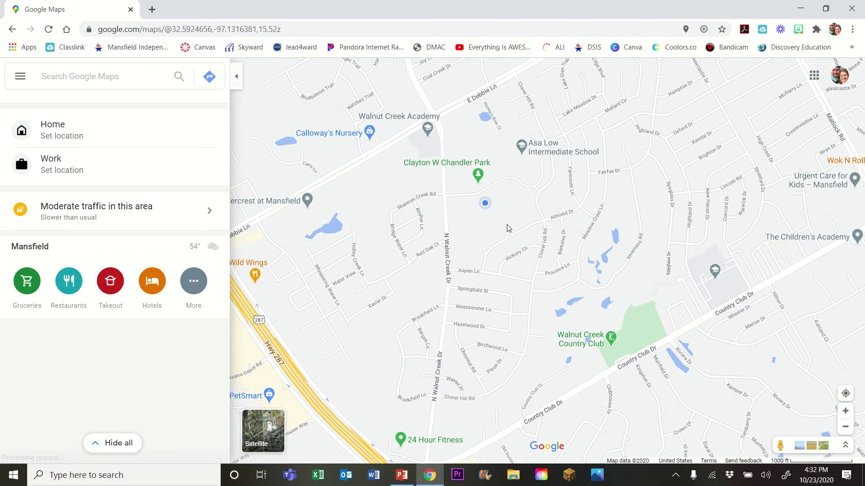
scroll(508, 236, down, 3)
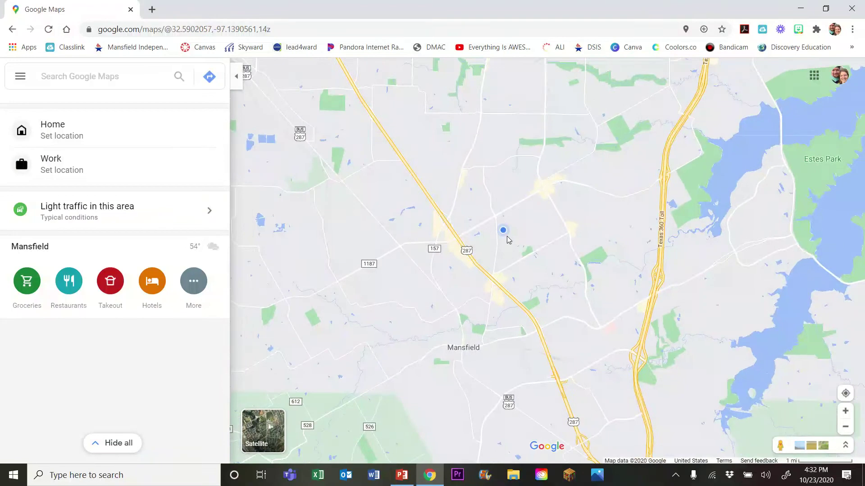
scroll(554, 239, down, 6)
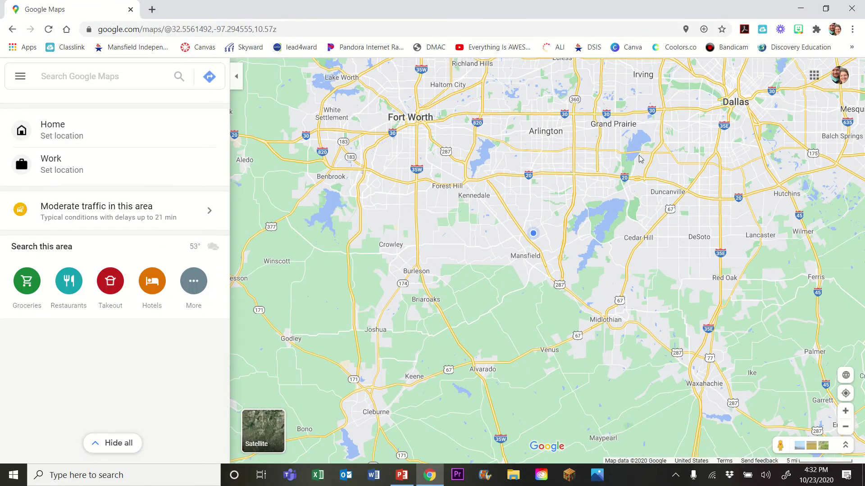
drag(557, 355, 510, 145)
drag(263, 266, 490, 263)
Zoom in on Lake Pat Cleburne and Buddy Stewart Park beside Highway 67
scroll(507, 228, up, 3)
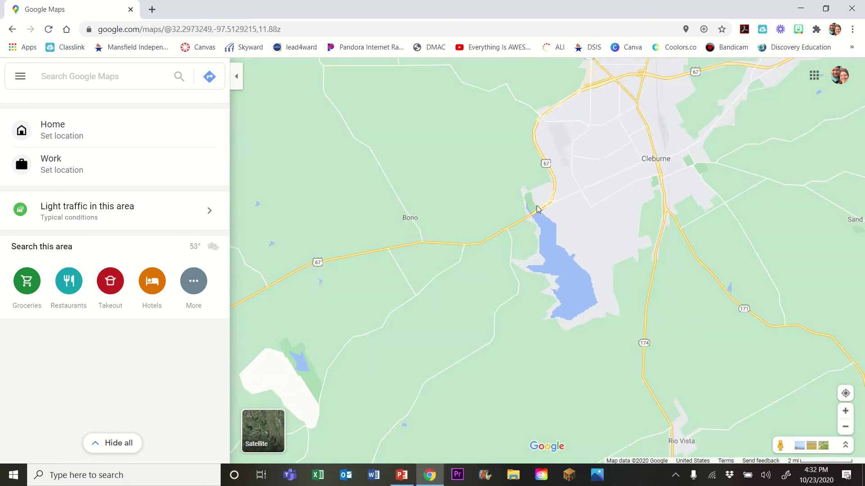
scroll(537, 209, up, 4)
drag(542, 164, 625, 161)
scroll(545, 242, up, 1)
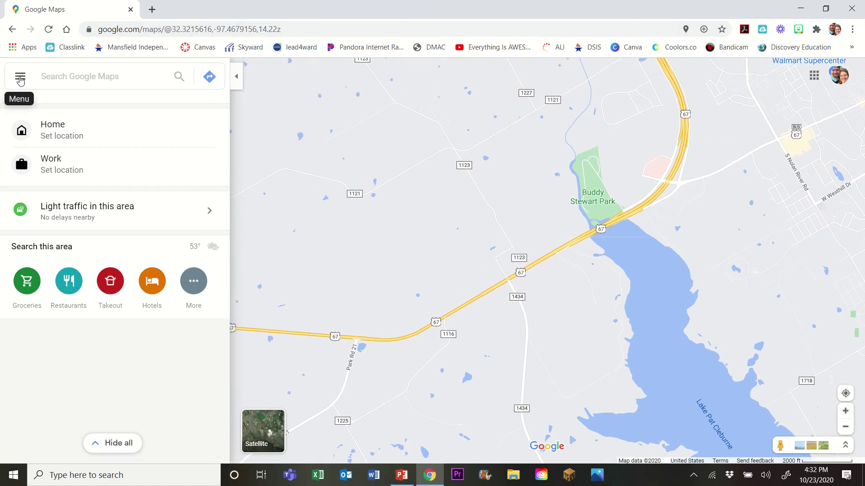
Switch the map to the Terrain layer and zoom in on Buddy Stewart Park
click(20, 80)
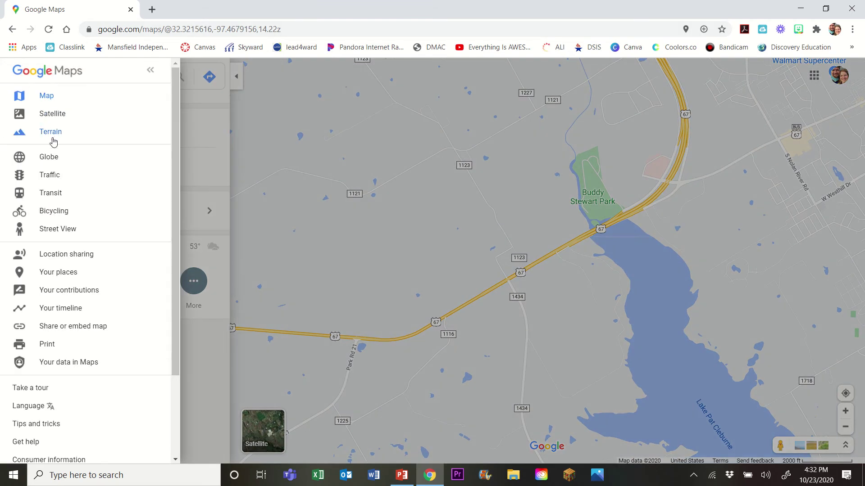
click(50, 132)
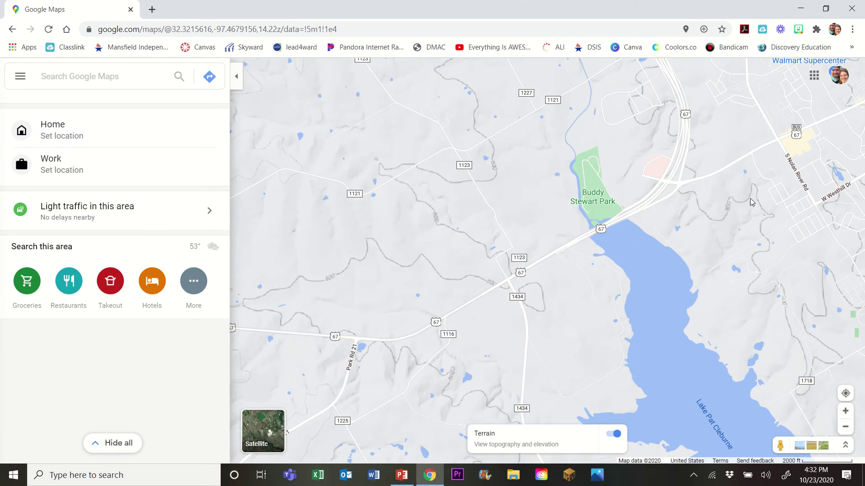
scroll(545, 218, up, 5)
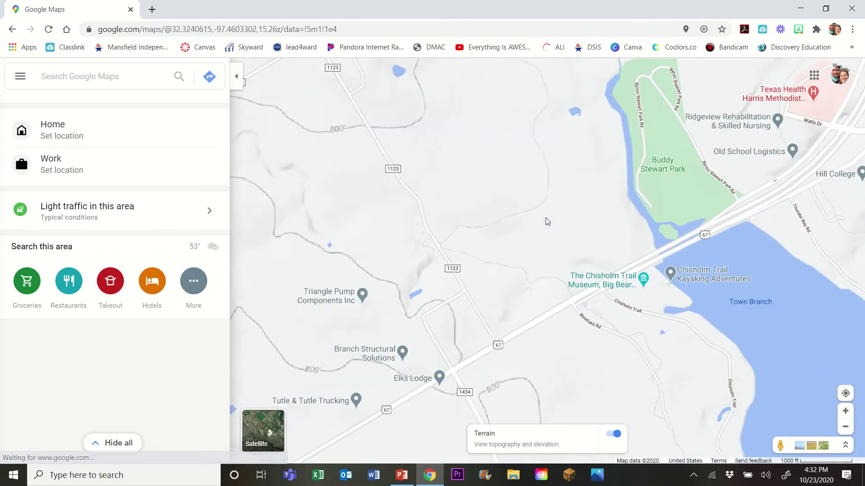
scroll(545, 218, up, 4)
drag(443, 164, 576, 267)
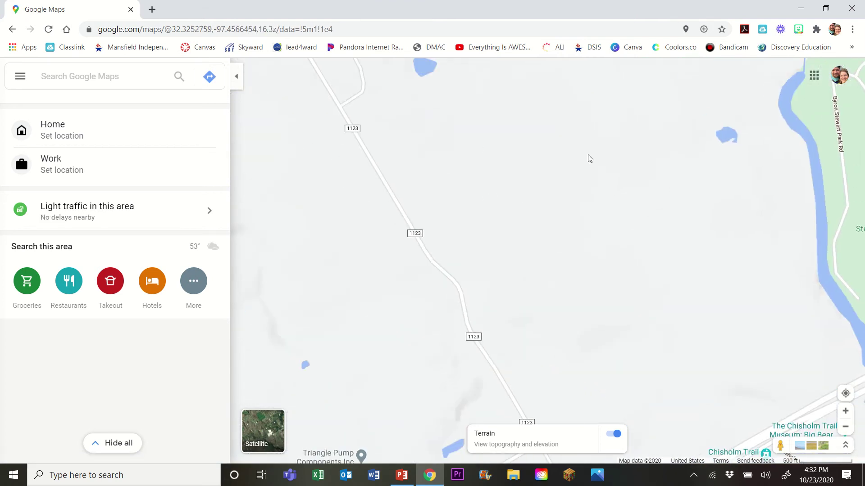
scroll(624, 201, down, 5)
drag(609, 215, 529, 224)
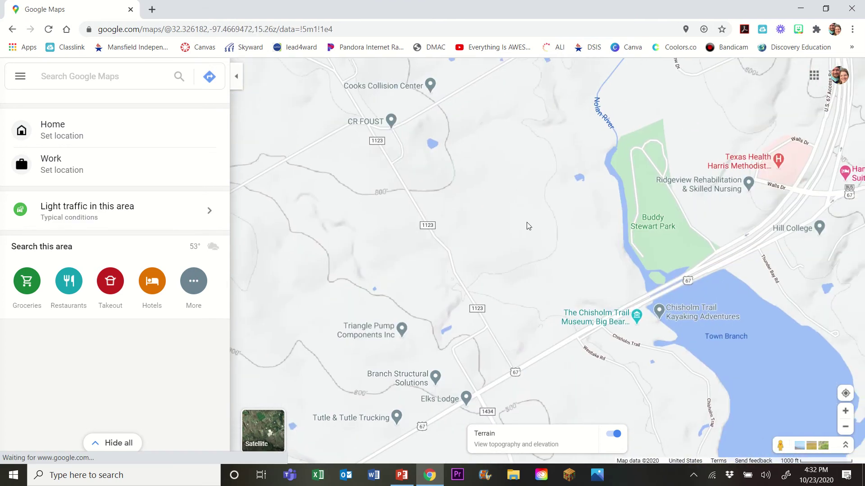
Survey the terrain around the park, the Nolan River and Town Branch lake
scroll(529, 221, down, 4)
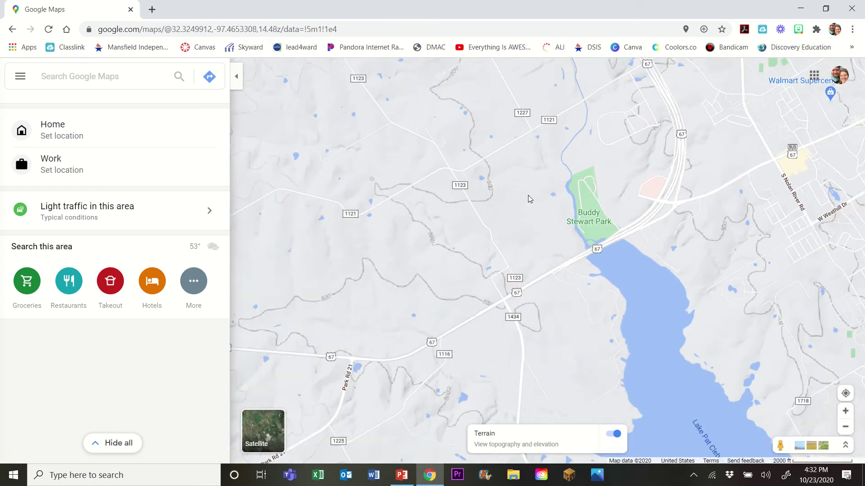
scroll(528, 195, down, 3)
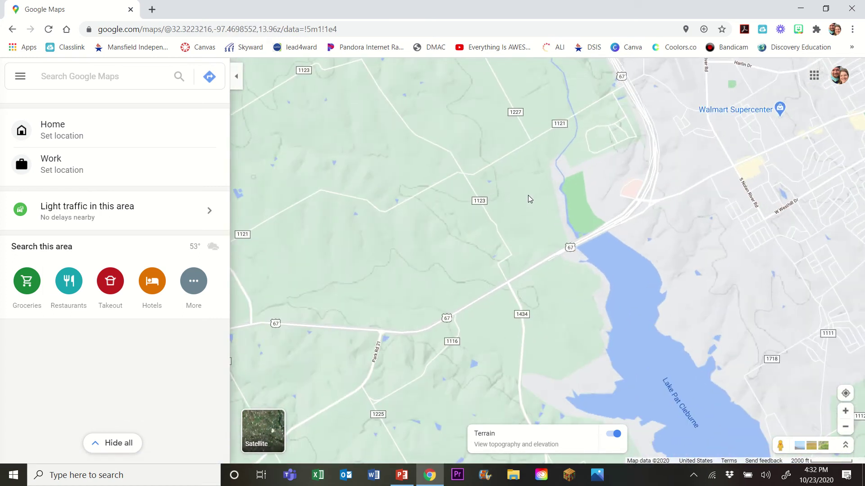
scroll(528, 195, up, 2)
scroll(528, 196, down, 2)
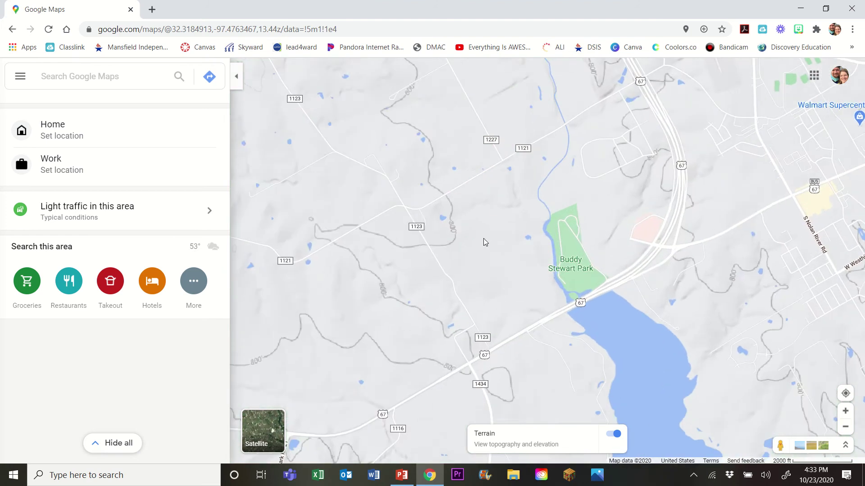
scroll(483, 239, up, 5)
scroll(505, 237, up, 1)
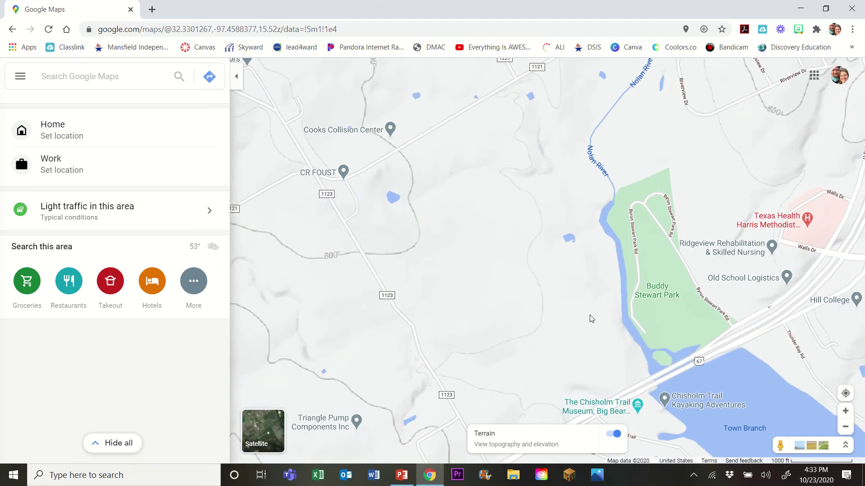
drag(592, 324, 490, 289)
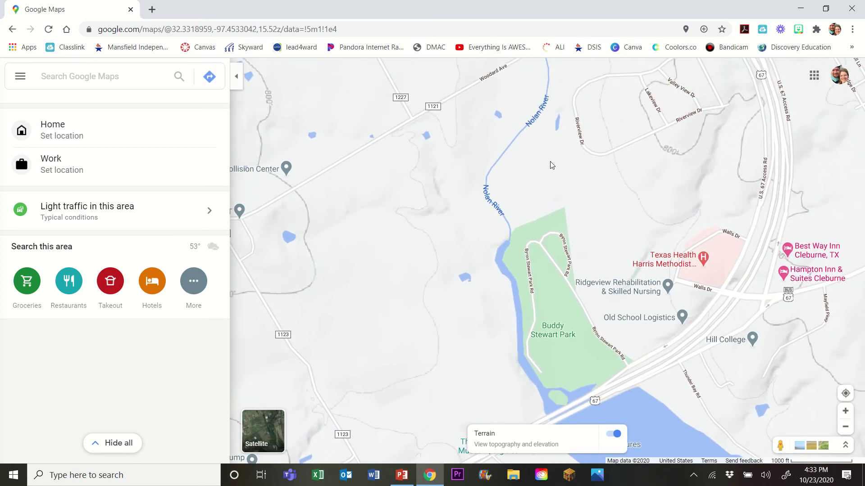
drag(553, 170, 610, 113)
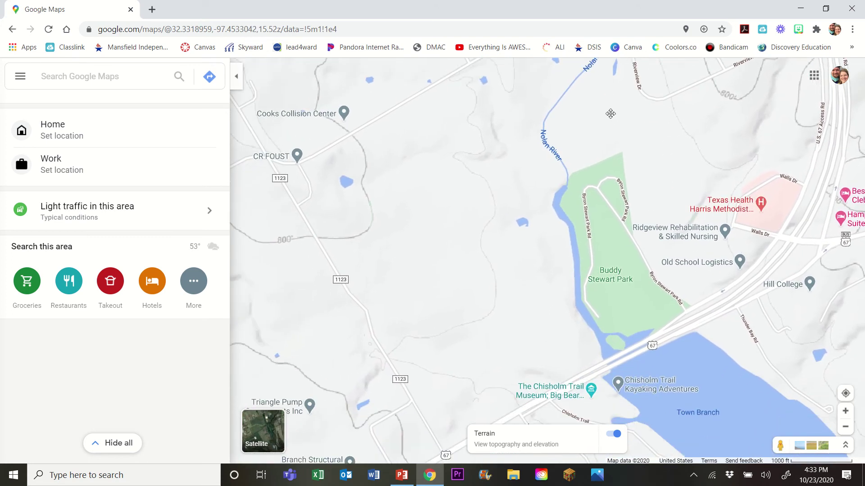
drag(784, 265, 626, 156)
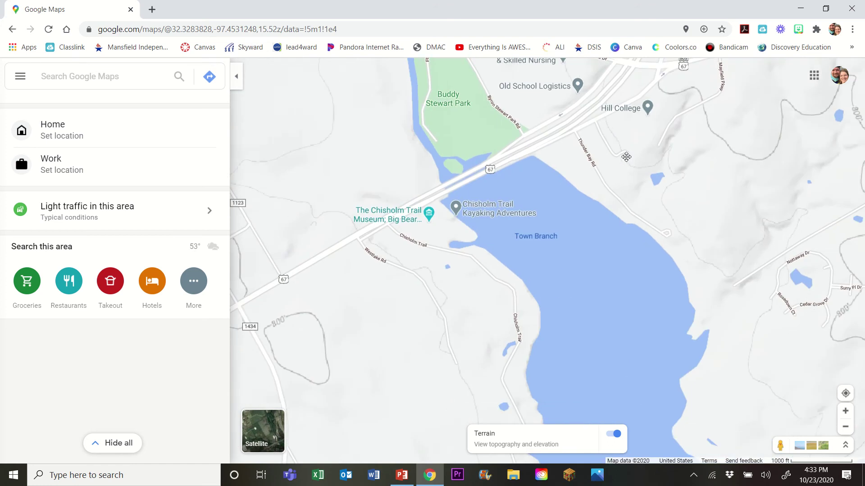
scroll(619, 248, down, 1)
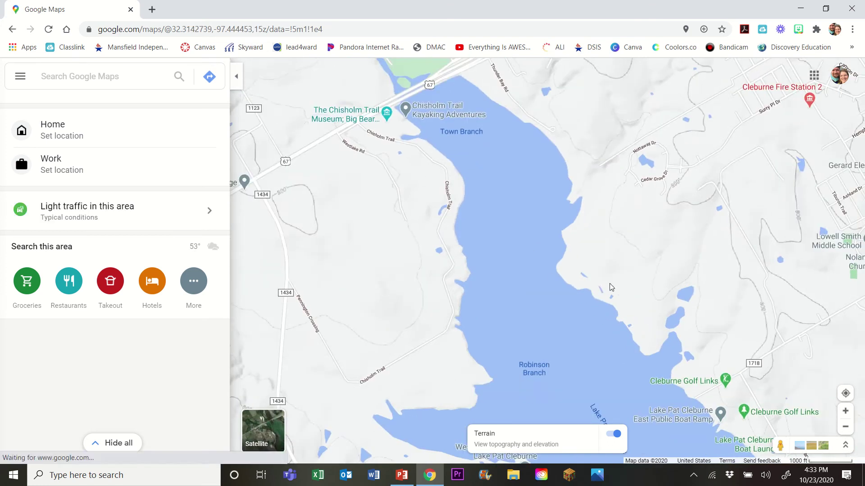
Frame Buddy Stewart Park with the Nolan River and lake at the 500 ft scale
mouse_move(618, 249)
mouse_down()
mouse_move(554, 174)
mouse_move(490, 247)
mouse_move(508, 270)
mouse_move(432, 211)
mouse_move(520, 366)
mouse_up()
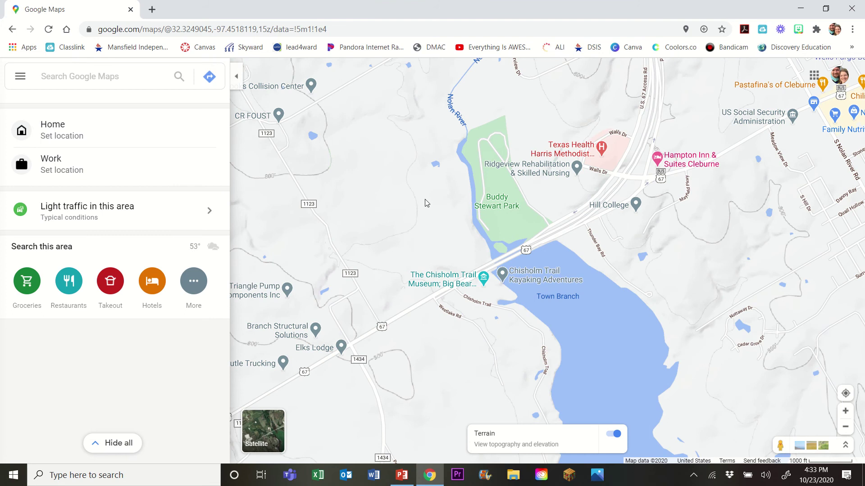
drag(505, 77, 474, 233)
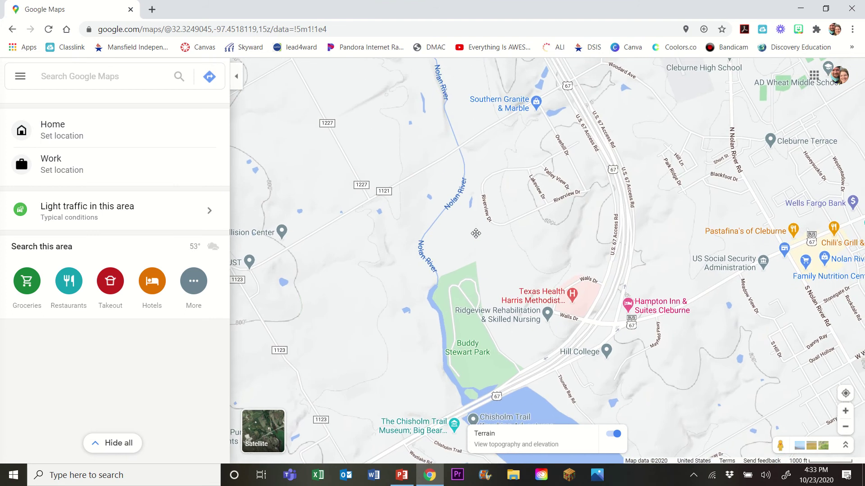
scroll(498, 266, up, 3)
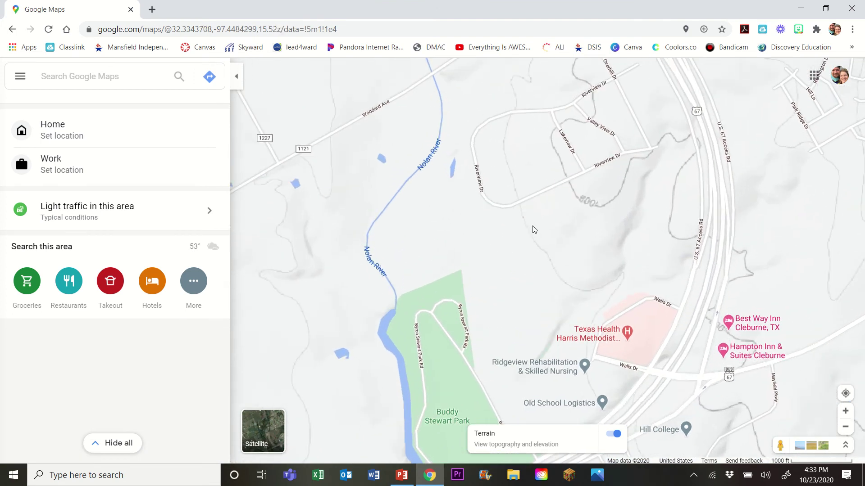
drag(525, 264, 551, 186)
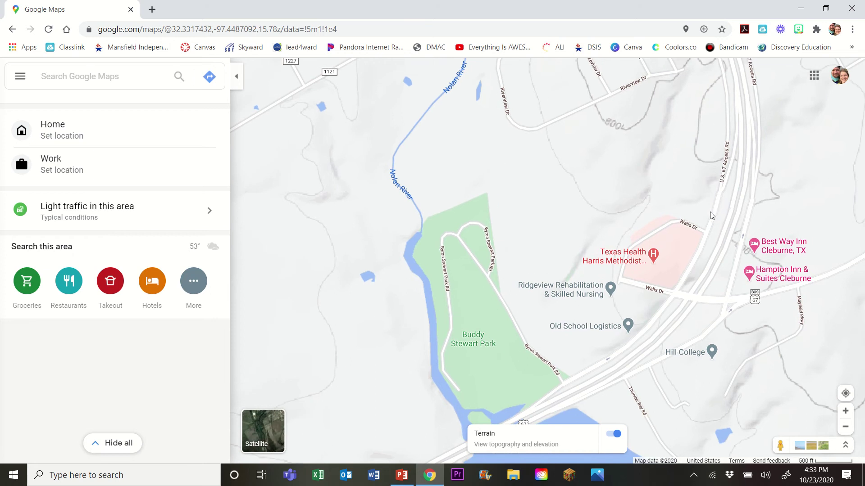
drag(706, 213, 671, 148)
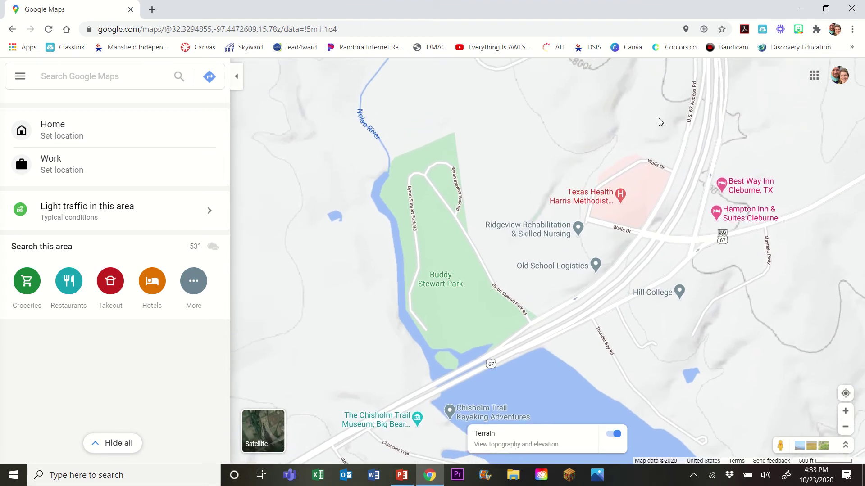
drag(660, 148, 673, 138)
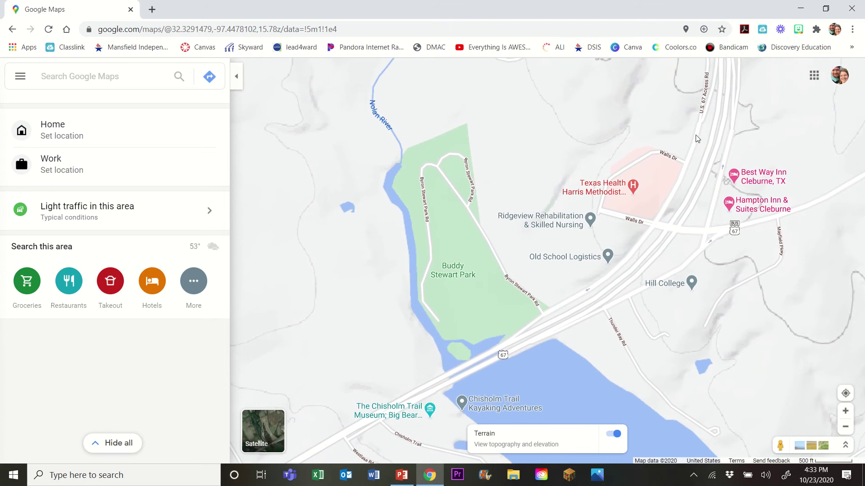
drag(347, 288, 410, 278)
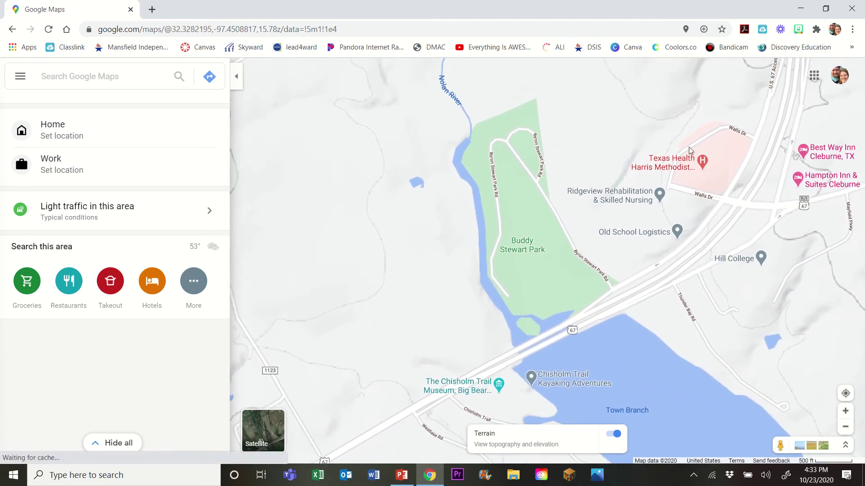
drag(710, 103, 693, 130)
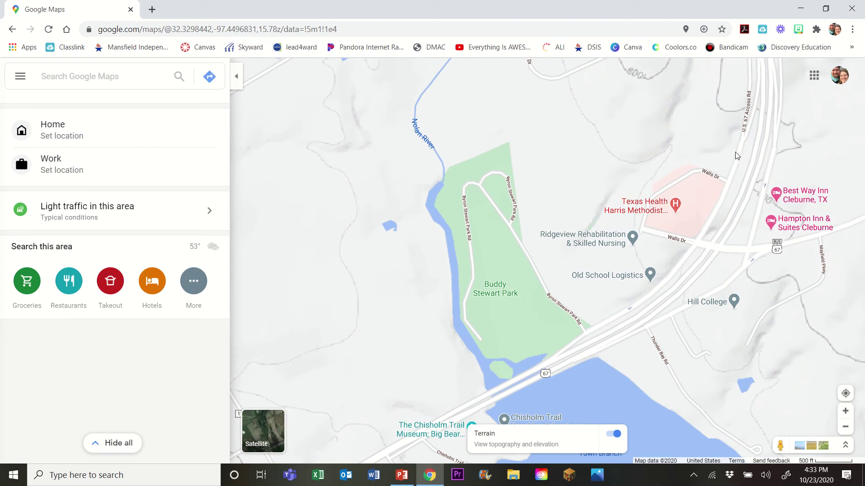
Measure a 987.70 ft line north of Walls Dr and start directions from its east end
right_click(737, 156)
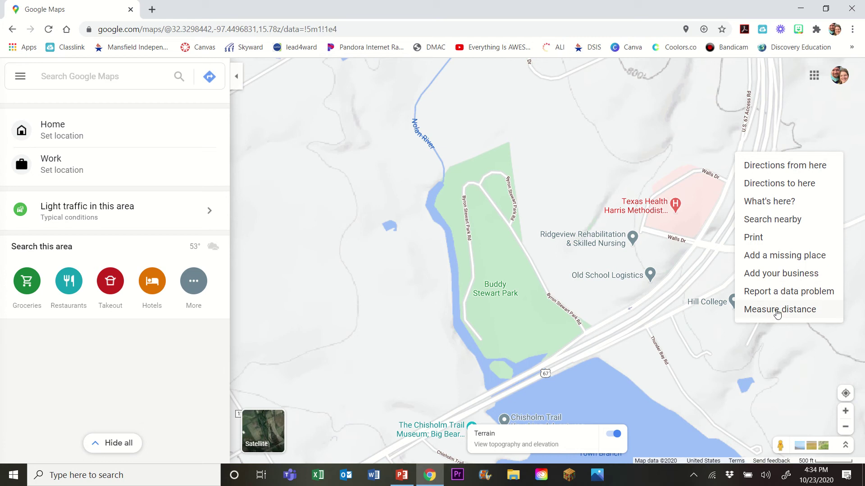
click(777, 312)
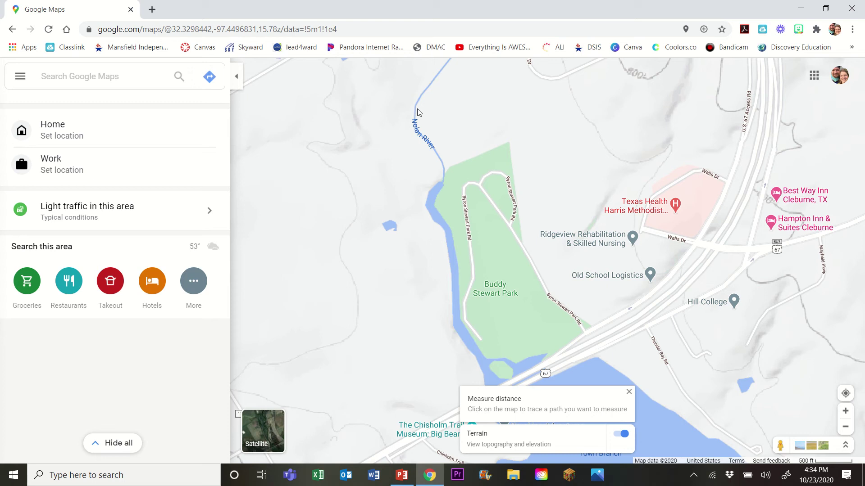
right_click(666, 139)
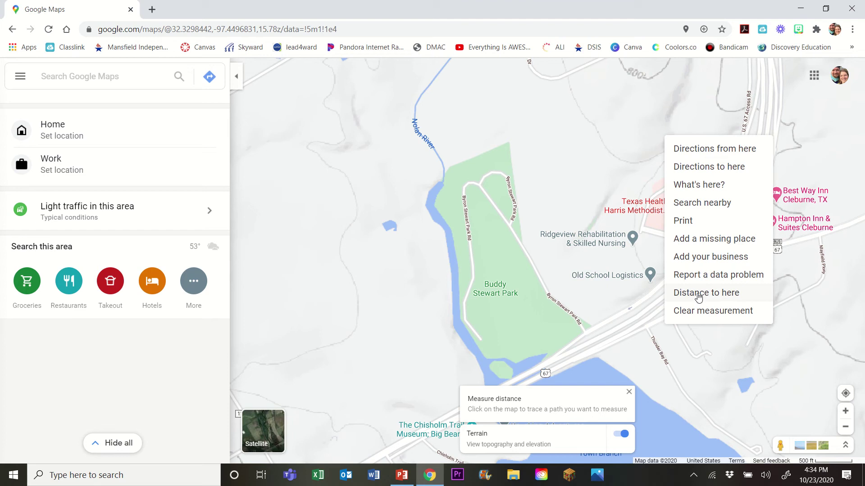
click(698, 293)
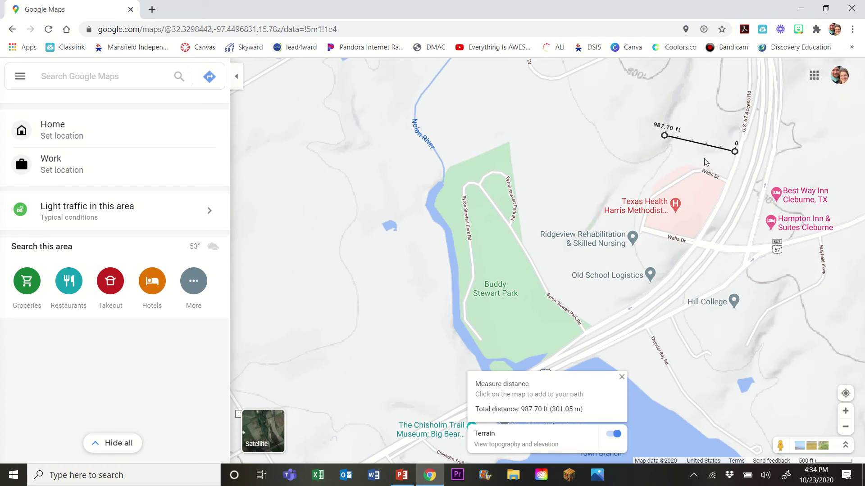
right_click(735, 153)
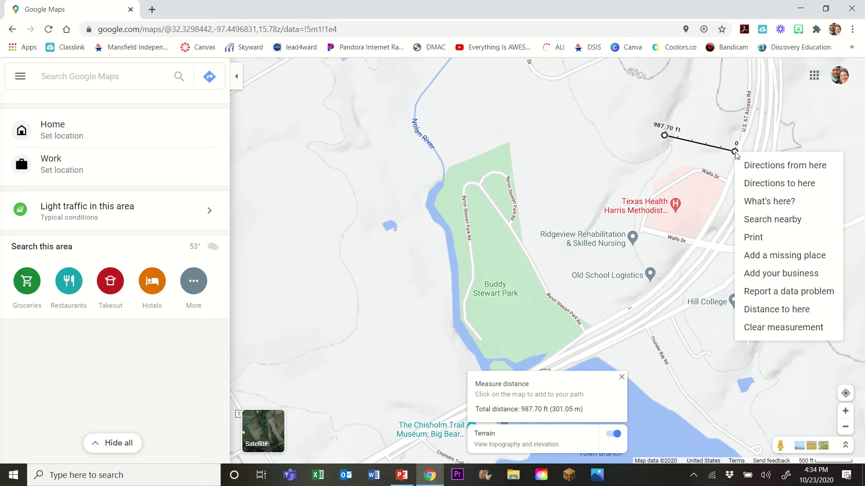
click(745, 166)
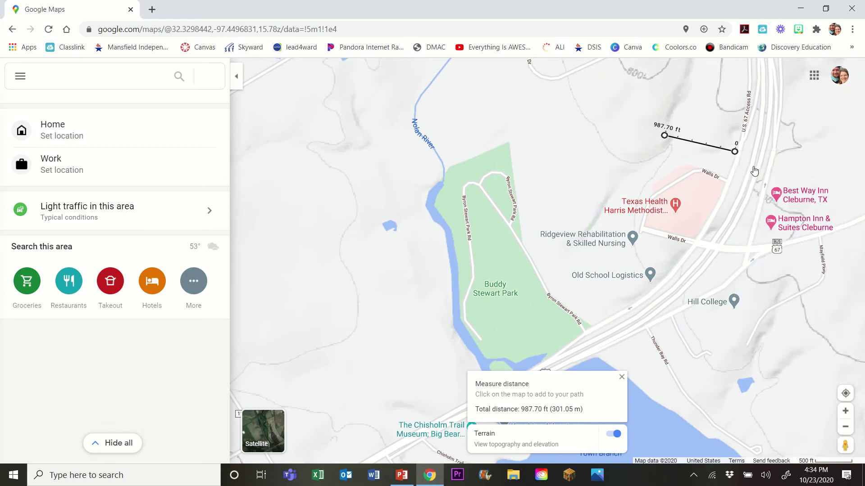
Route to the line's west end: 5 min, 0.3 mile walk via U.S. 67 Access Rd and Walls Dr
right_click(664, 138)
click(677, 150)
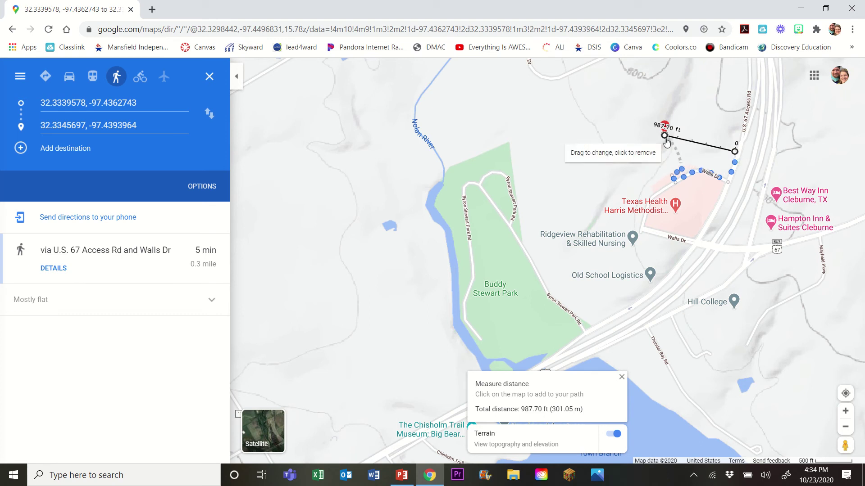
Expand the walk's elevation profile: 7 ft up, 20 ft down, between 794 and 774 ft
click(212, 304)
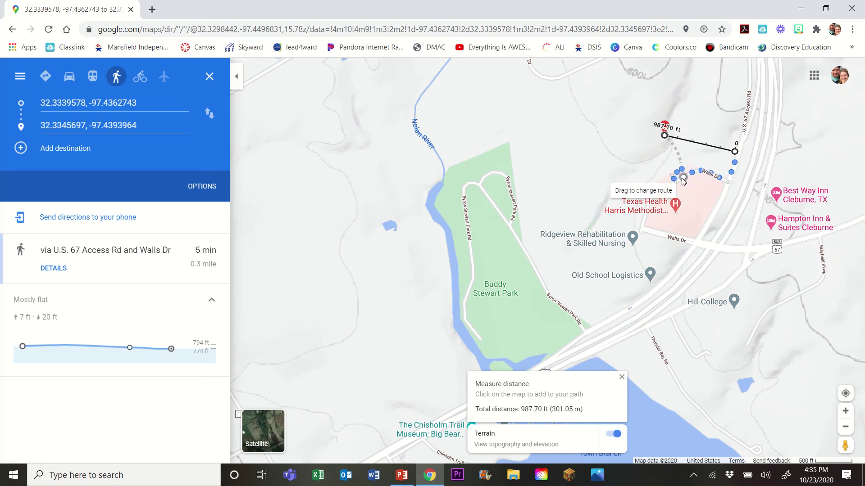
mouse_move(727, 182)
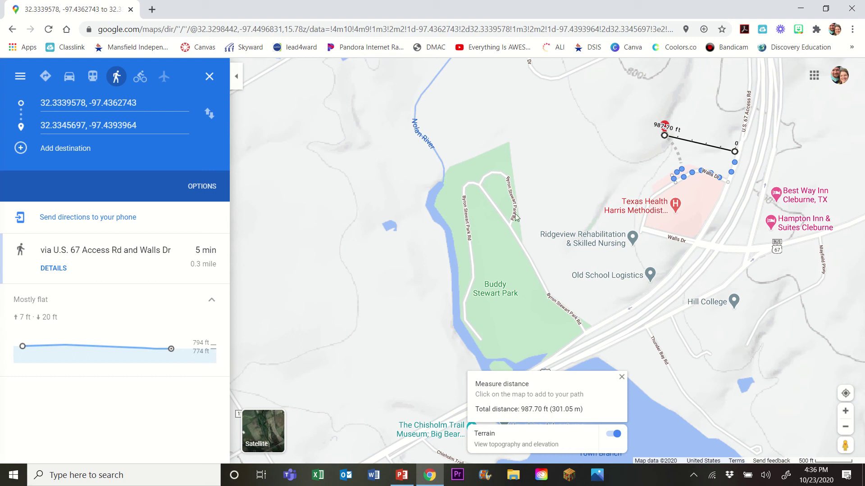
Extend the measured path west across the Nolan River: 2,585.92 ft, 4,802.51 ft, 1.22 mi, 1.48 mi
drag(602, 154, 499, 232)
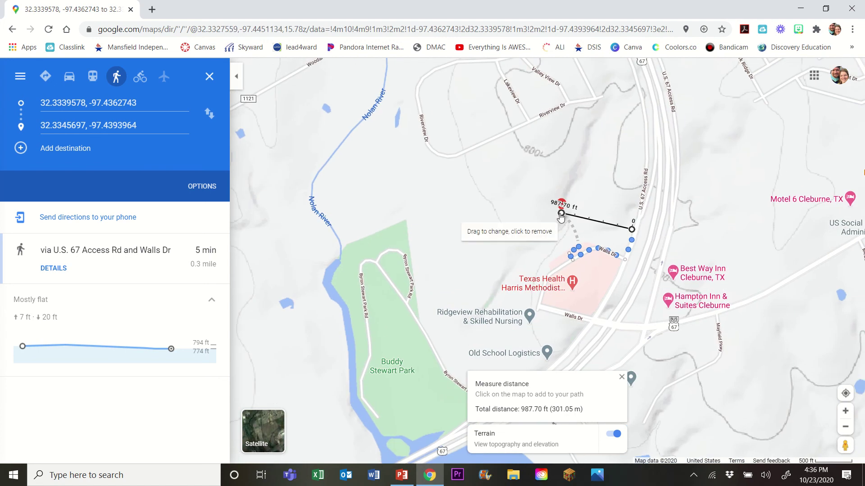
right_click(445, 199)
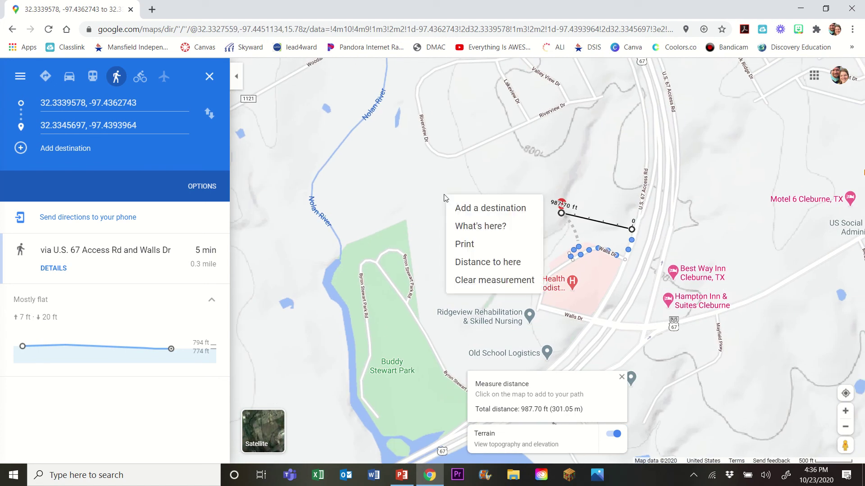
click(497, 269)
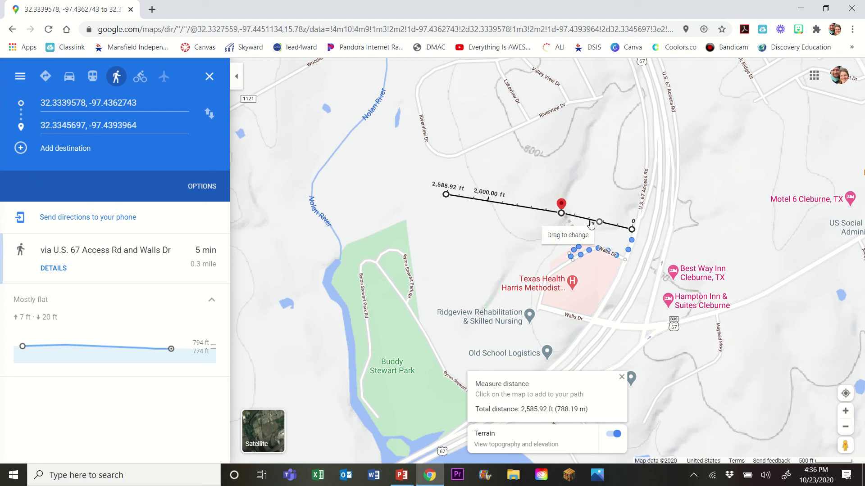
right_click(288, 230)
click(321, 300)
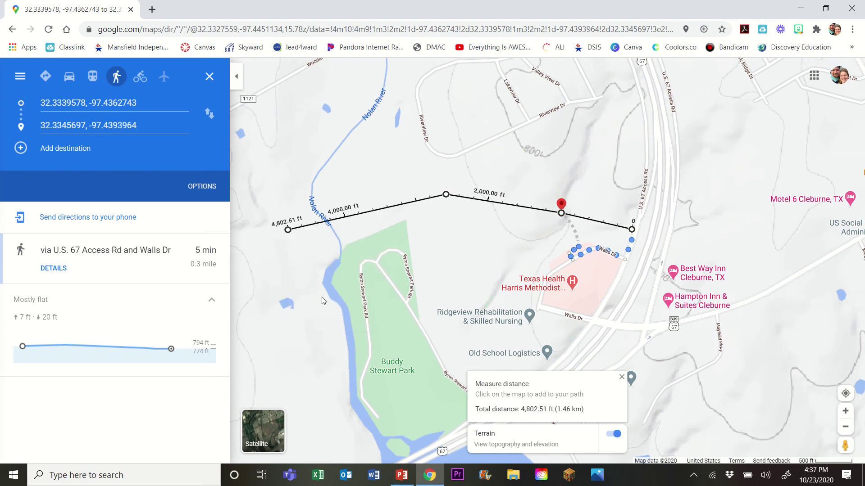
drag(321, 301, 391, 220)
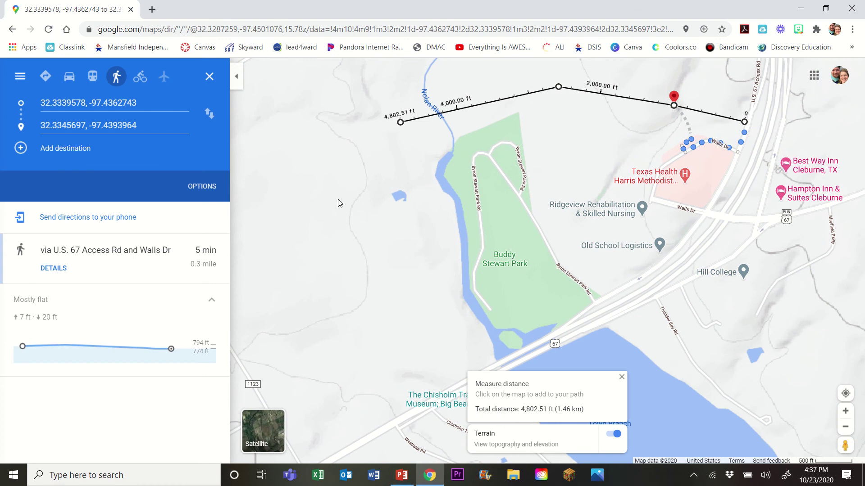
right_click(327, 218)
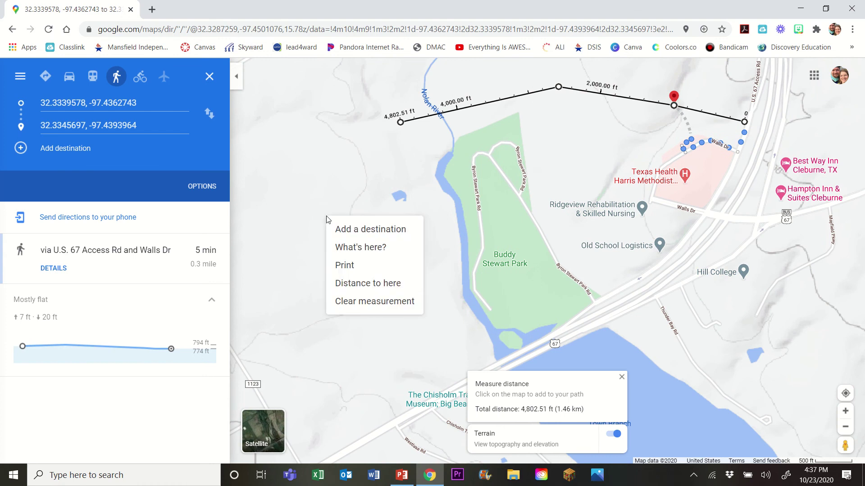
click(354, 284)
drag(346, 307, 402, 191)
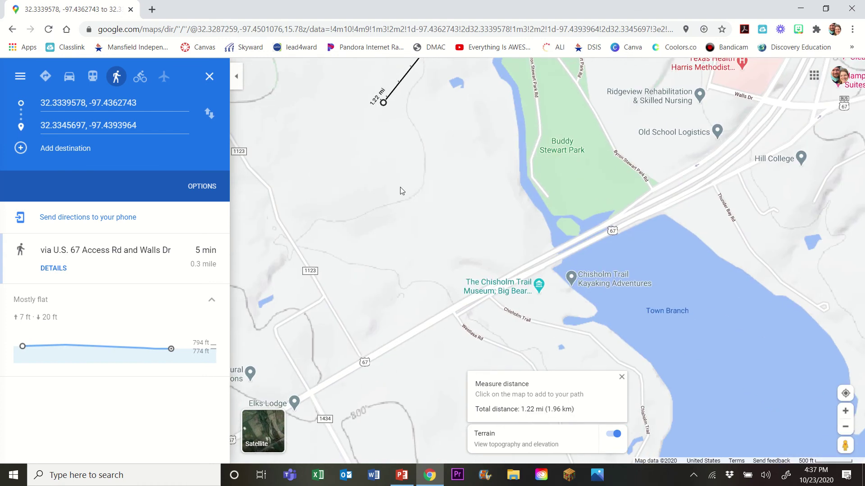
right_click(336, 190)
click(365, 258)
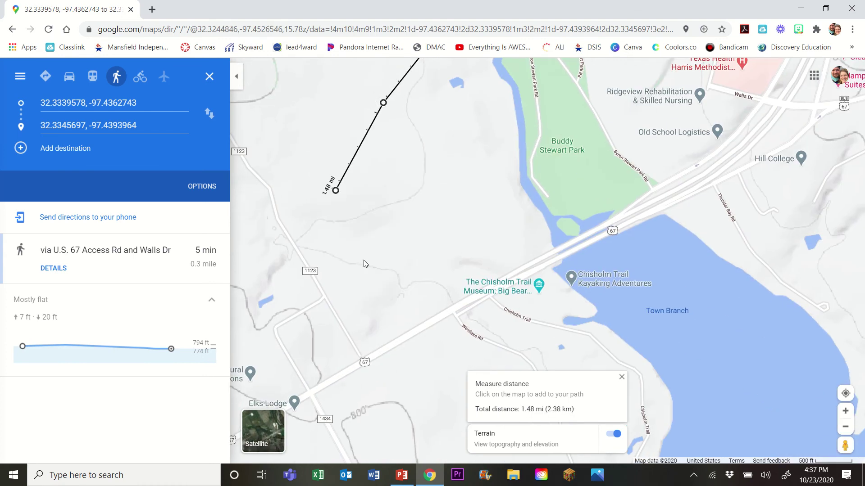
Continue the path southwest past highway 67 through 1.96, 2.38, 2.81 and 3.42 mi
drag(365, 276, 464, 201)
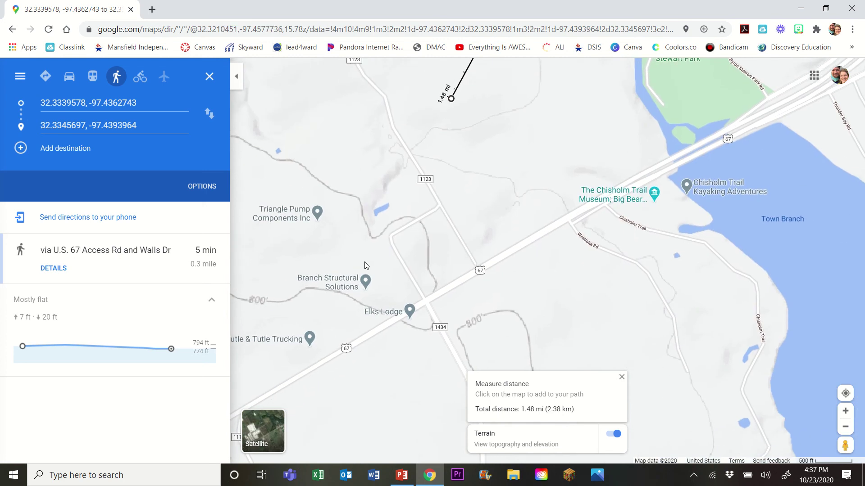
right_click(364, 266)
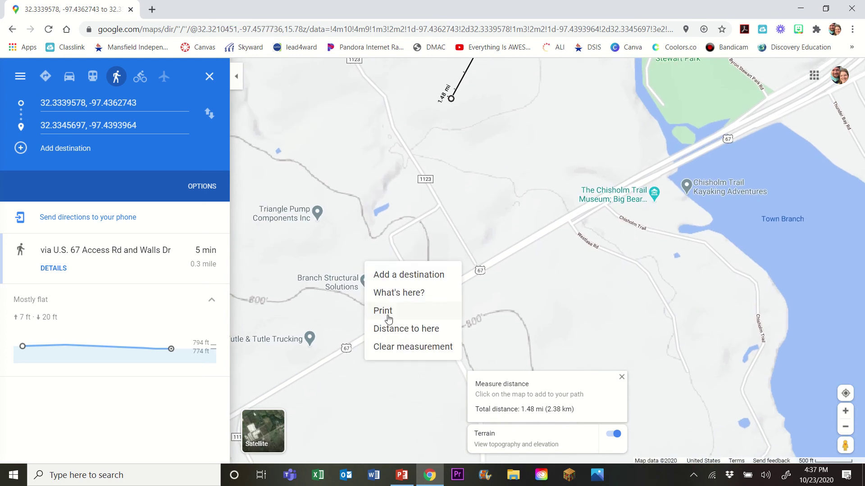
click(388, 329)
drag(354, 330, 404, 254)
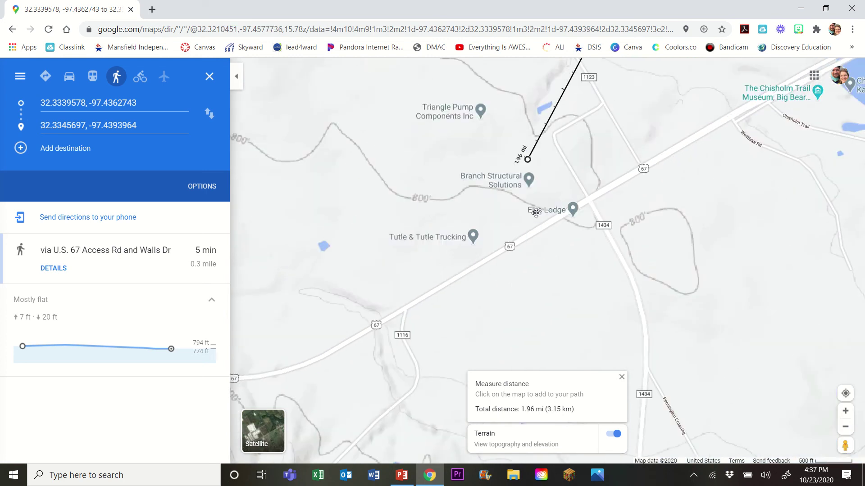
right_click(396, 255)
click(423, 322)
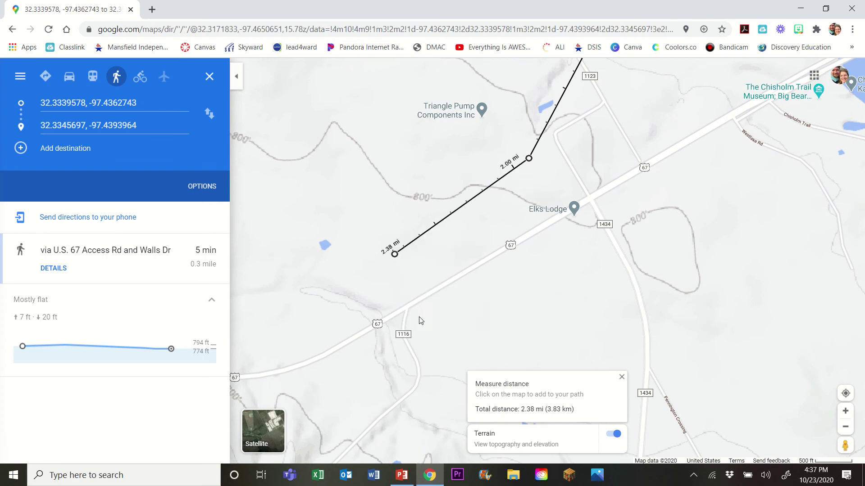
drag(382, 263, 470, 180)
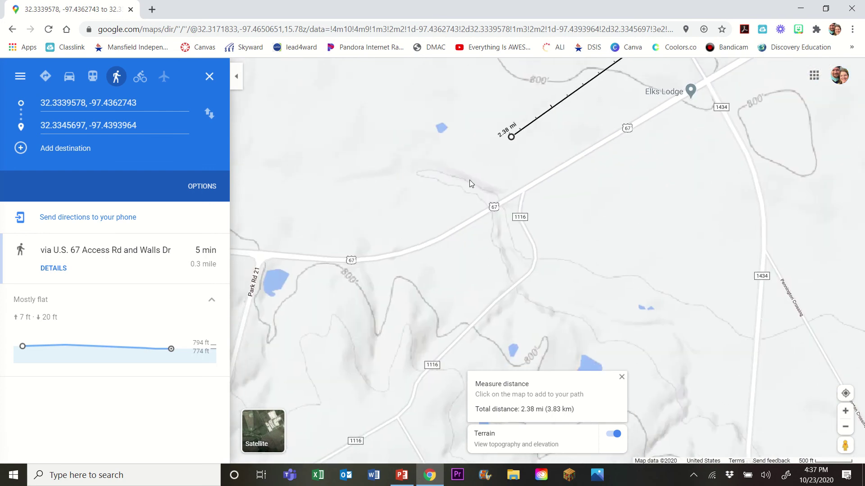
right_click(349, 167)
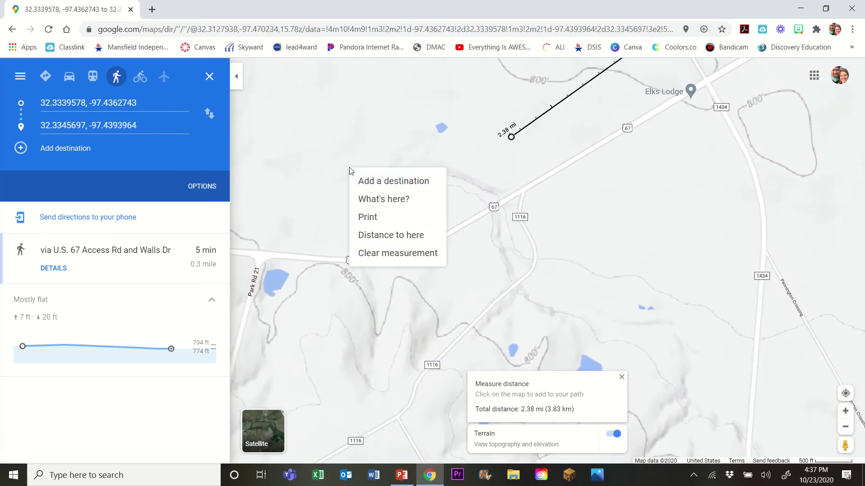
click(386, 236)
drag(303, 170, 468, 169)
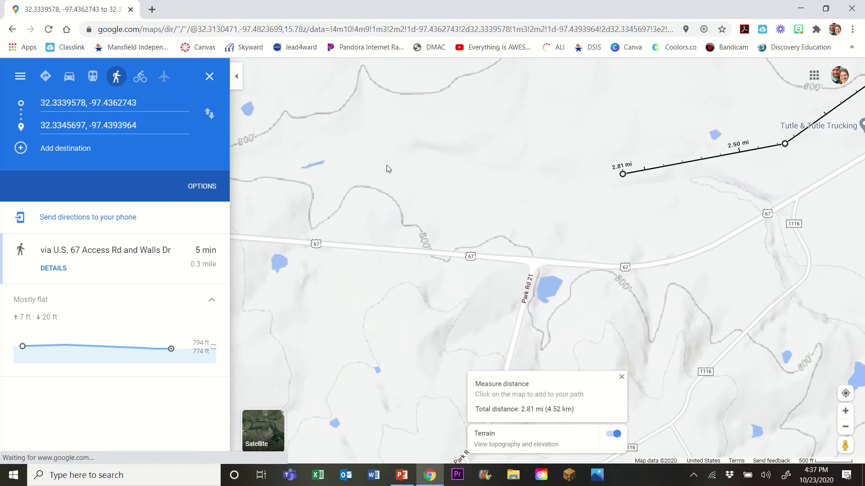
right_click(387, 166)
click(440, 235)
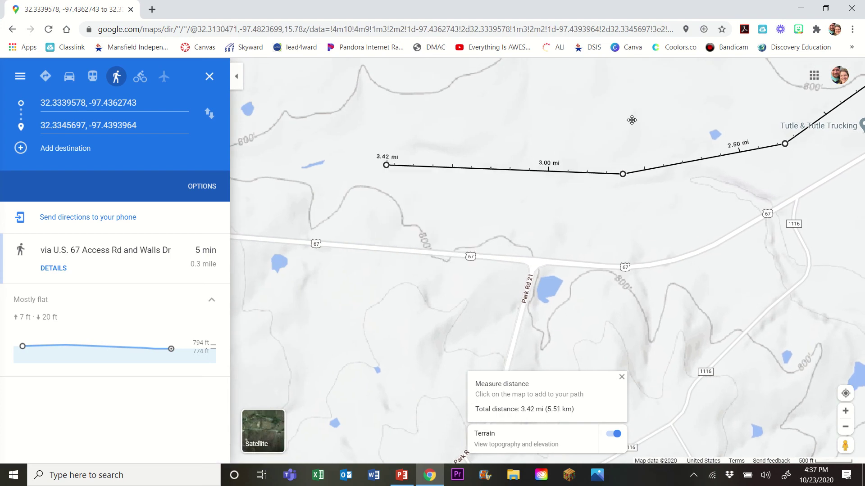
drag(653, 114, 425, 189)
Route the walk to the path corner by the Nolan River (23 min, 1.2 miles), profile 10 ft up, 49 ft down
drag(662, 116, 478, 213)
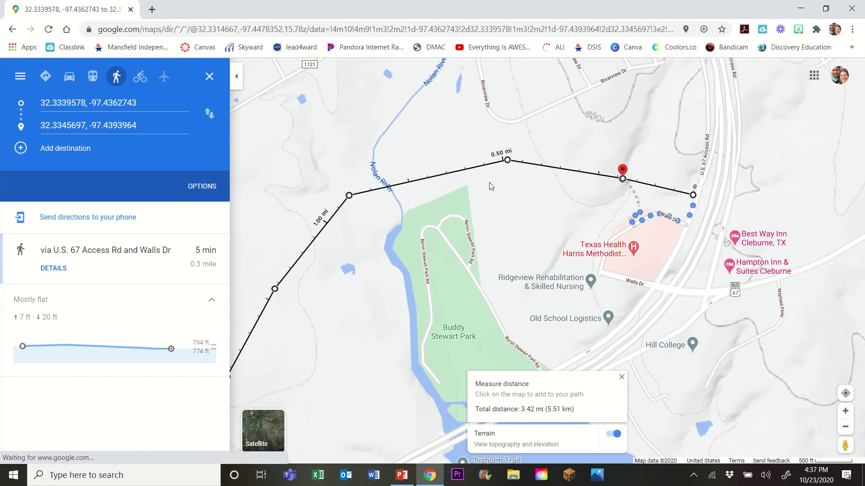
right_click(349, 197)
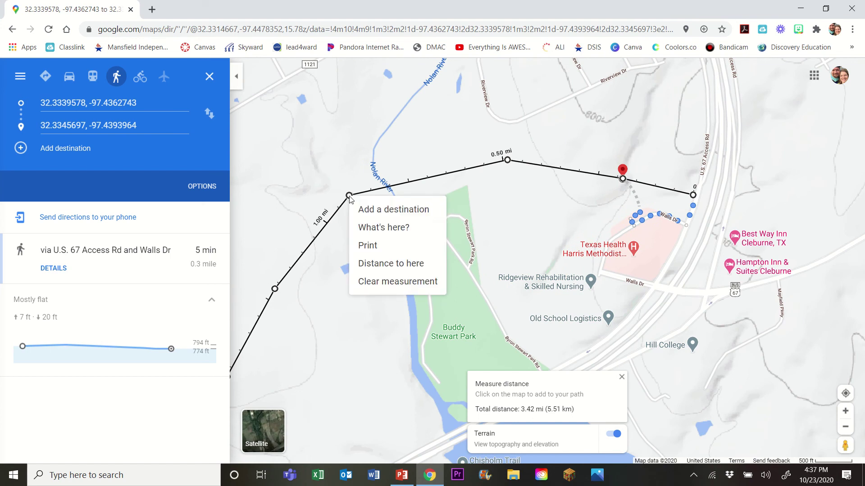
click(378, 211)
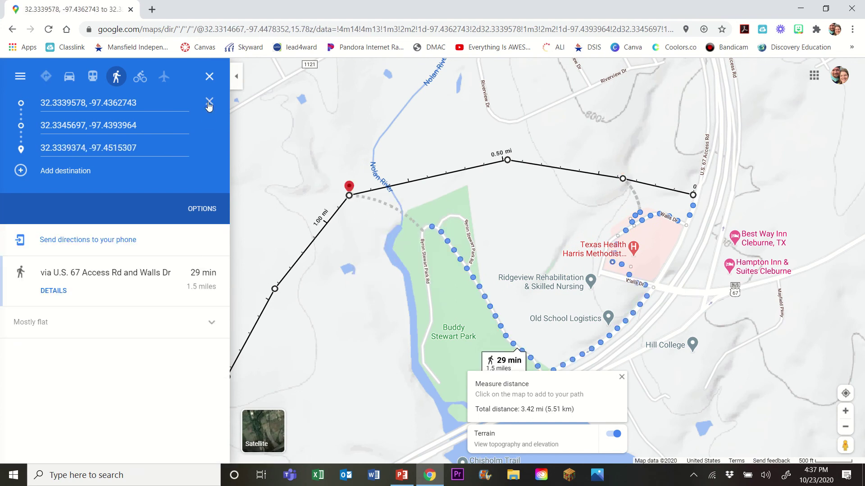
click(208, 102)
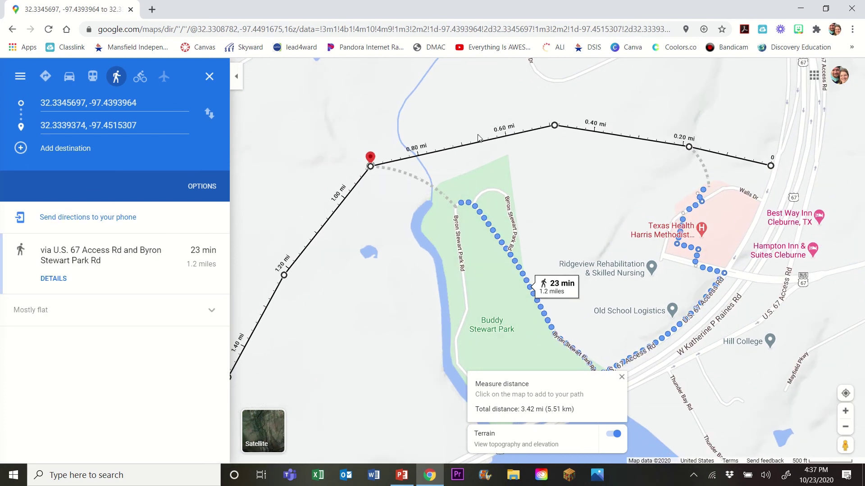
click(212, 316)
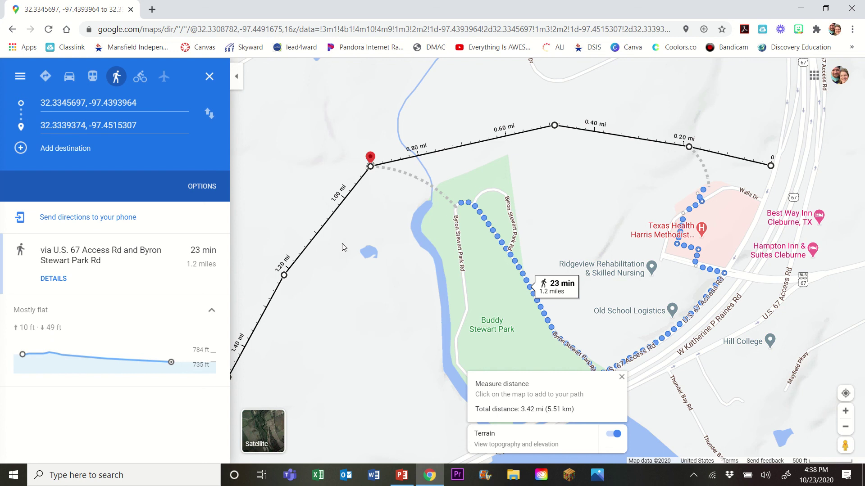
Centre the route's start beside Buddy Stewart Park and its first mile in the terrain view
drag(355, 330, 380, 345)
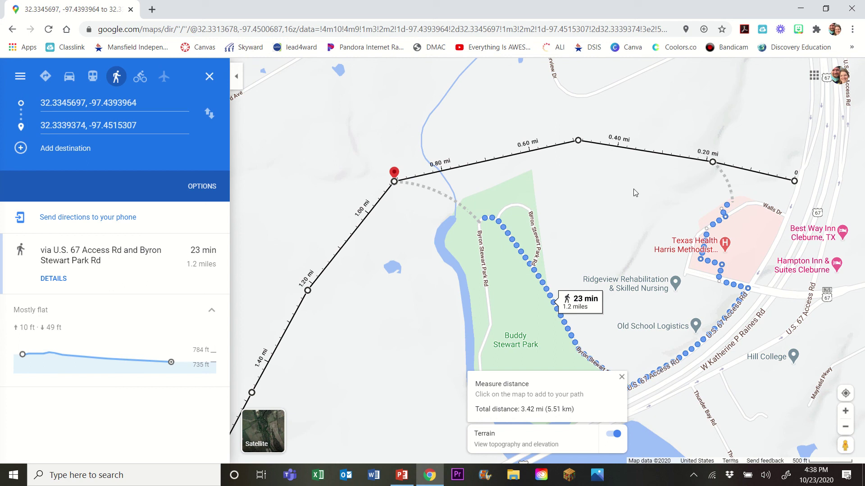
drag(666, 182, 594, 224)
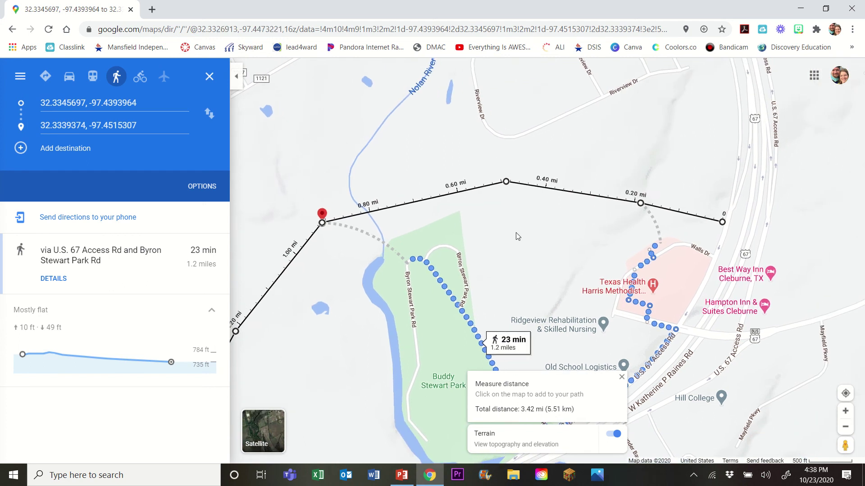
drag(527, 238, 580, 268)
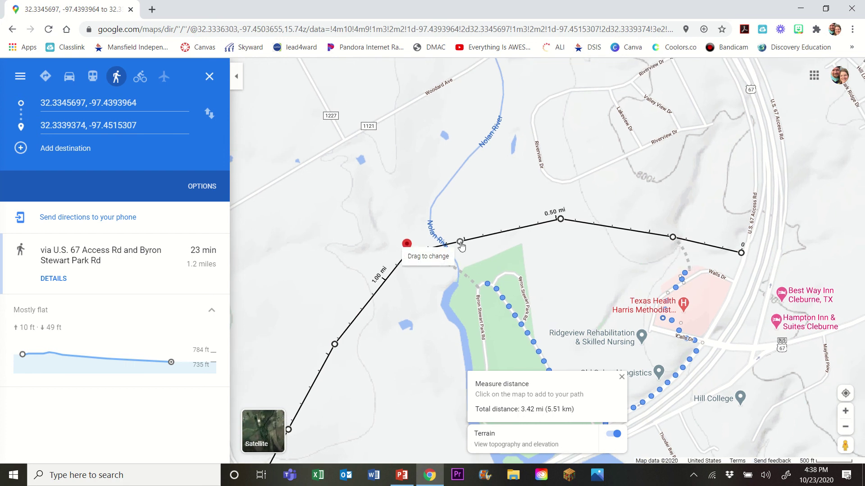
drag(563, 270, 601, 253)
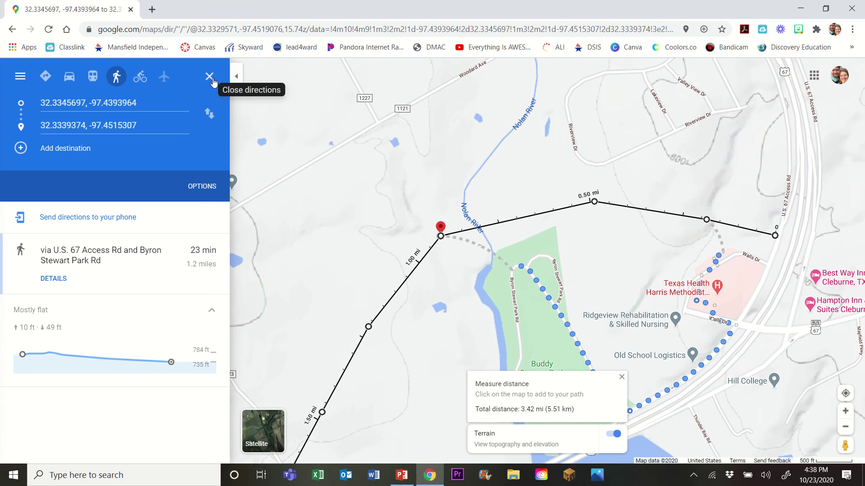
Paste the map screenshot onto slide 1 and shrink it toward the top right
click(402, 476)
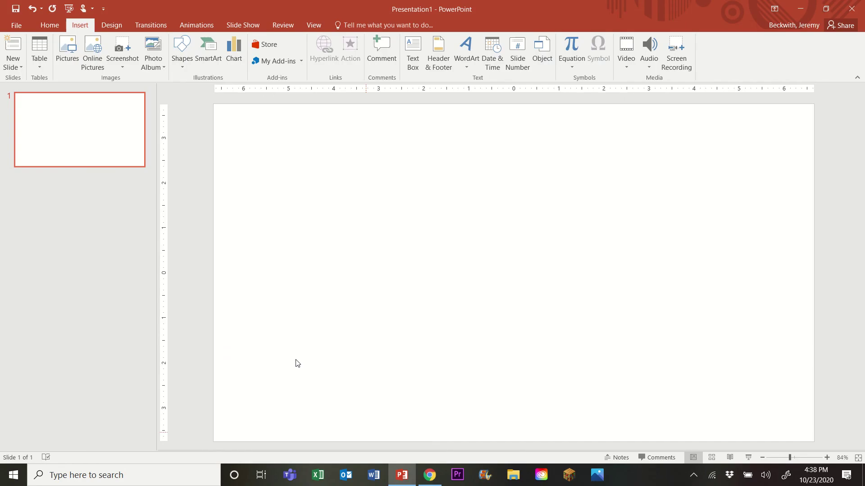
key(ctrl+v)
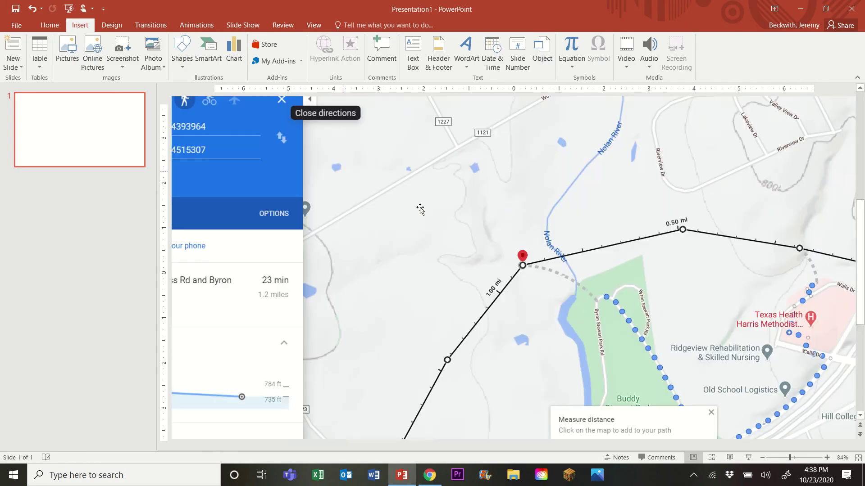
scroll(448, 213, down, 5)
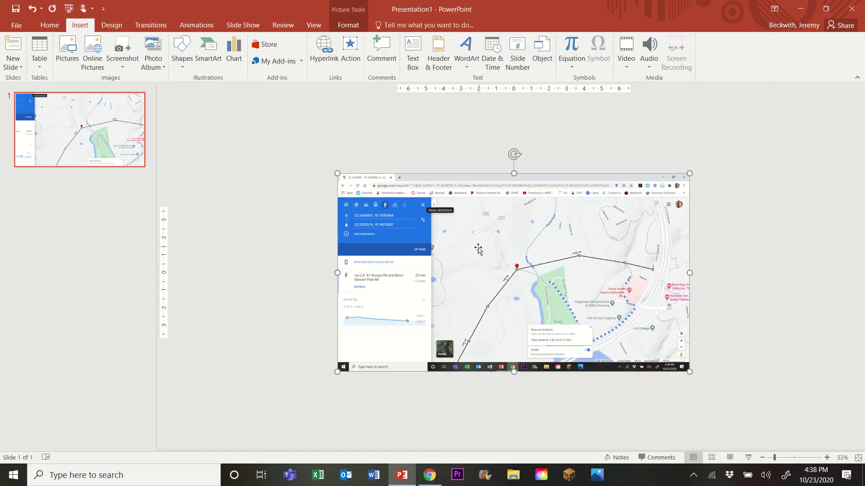
drag(337, 172, 604, 232)
scroll(599, 284, up, 4)
scroll(618, 283, up, 1)
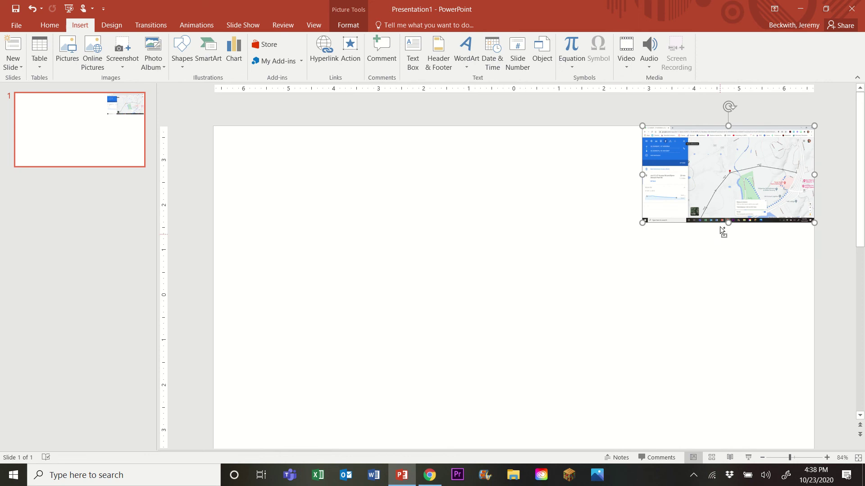
scroll(686, 239, up, 1)
Crop off the browser bar, directions panel and taskbar, then enlarge the map into the top-right corner
right_click(759, 206)
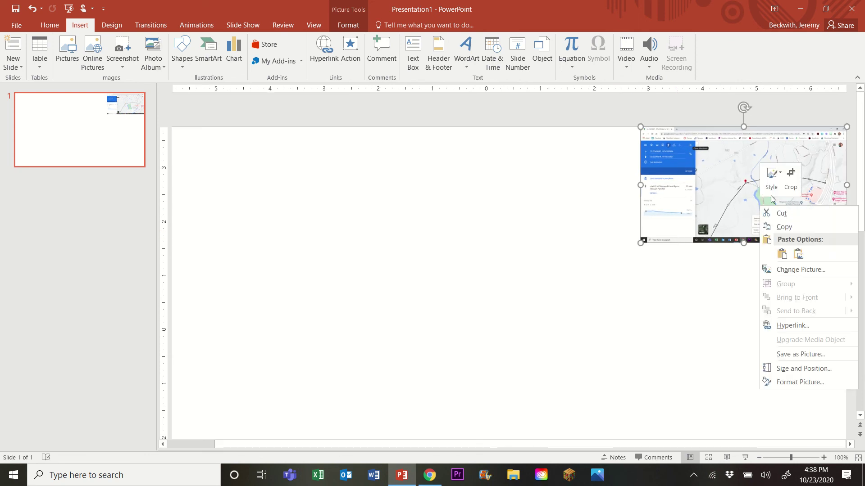
click(790, 180)
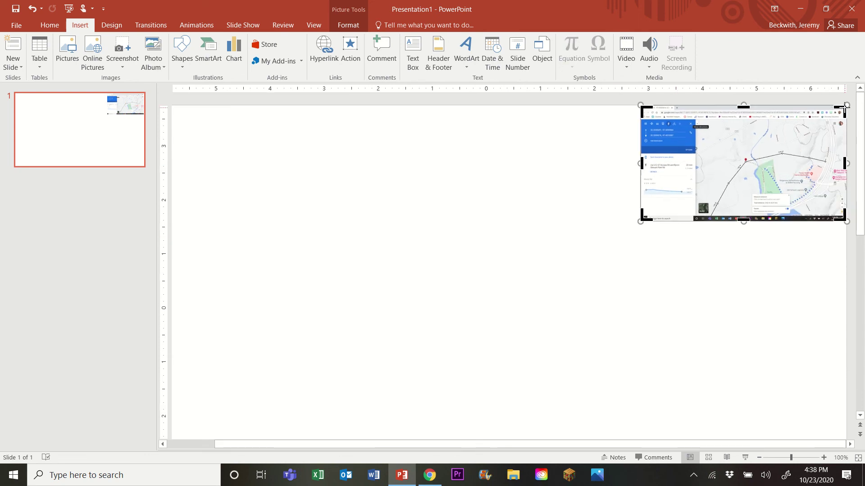
drag(844, 114, 836, 142)
drag(645, 178, 702, 182)
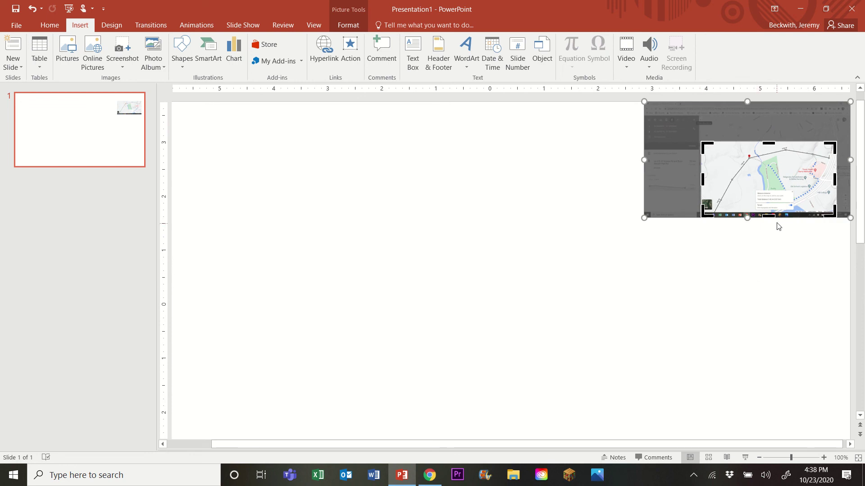
drag(768, 217, 769, 210)
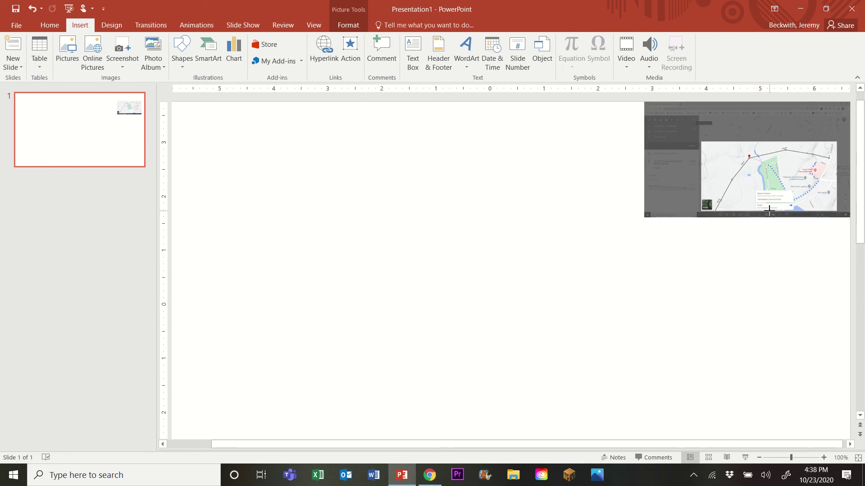
click(770, 273)
click(785, 198)
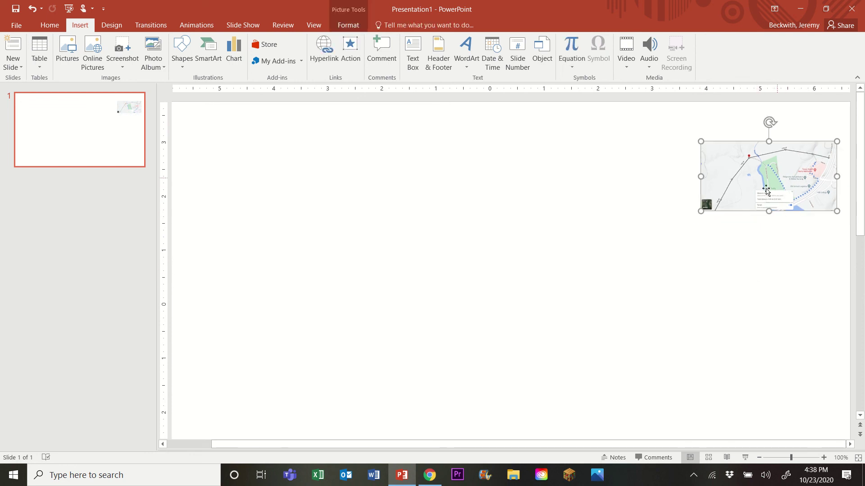
drag(701, 211, 553, 287)
drag(705, 233, 719, 193)
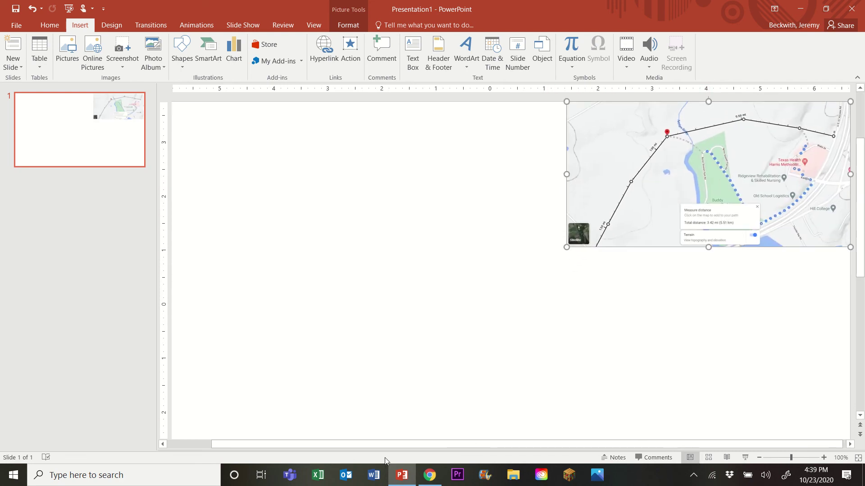
Bring the route's 2.00–2.50 mi stretch near Elks Lodge into view, then return to the slide
click(430, 475)
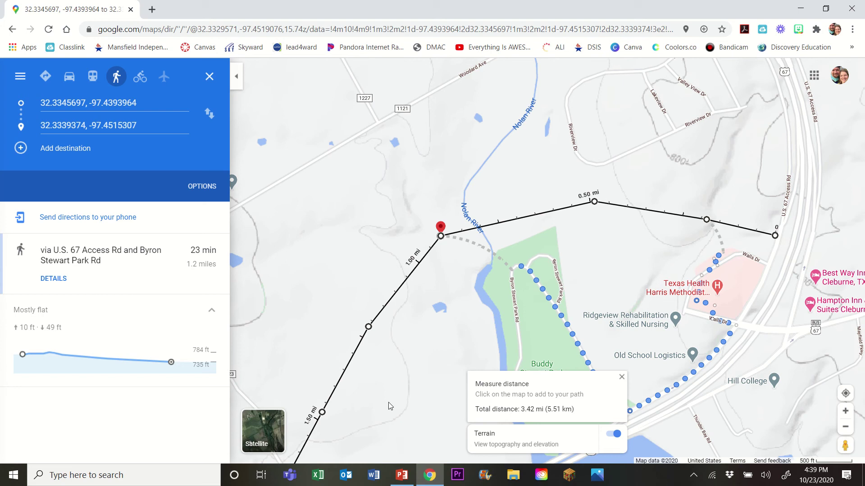
drag(388, 411, 640, 215)
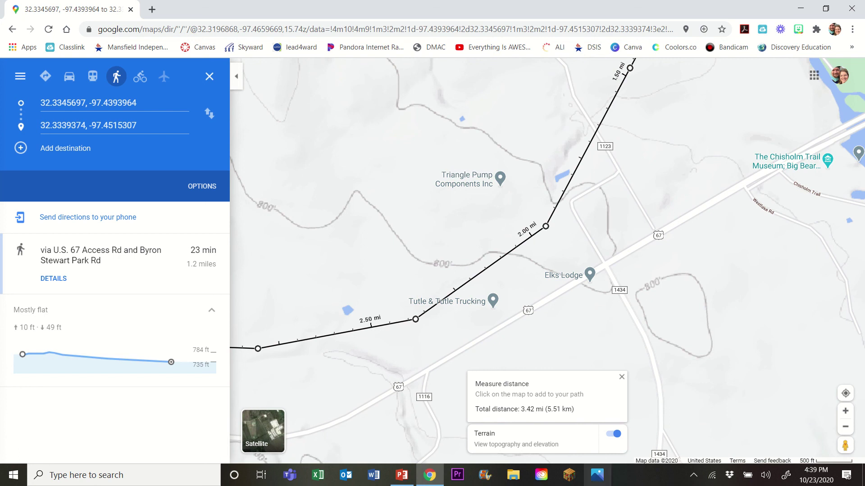
click(388, 474)
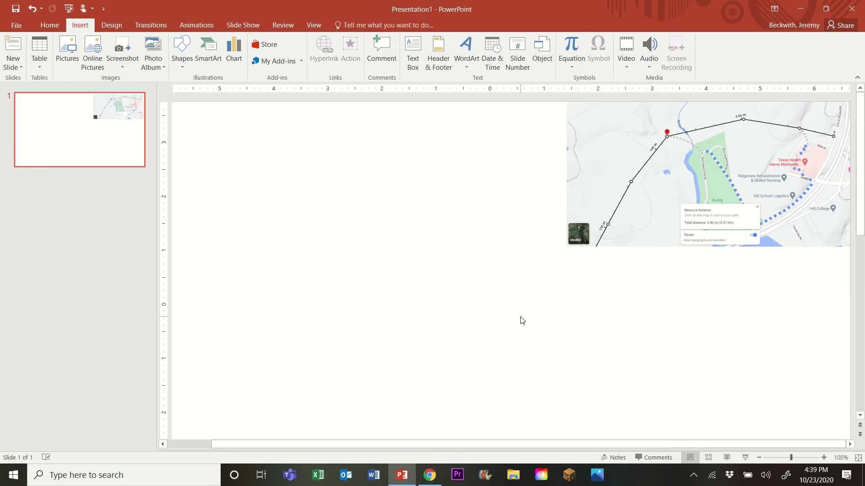
Paste the 2.00–2.50 mi map screenshot, crop off the panel, browser bar and taskbar, then shrink it at the slide's left
key(ctrl+v)
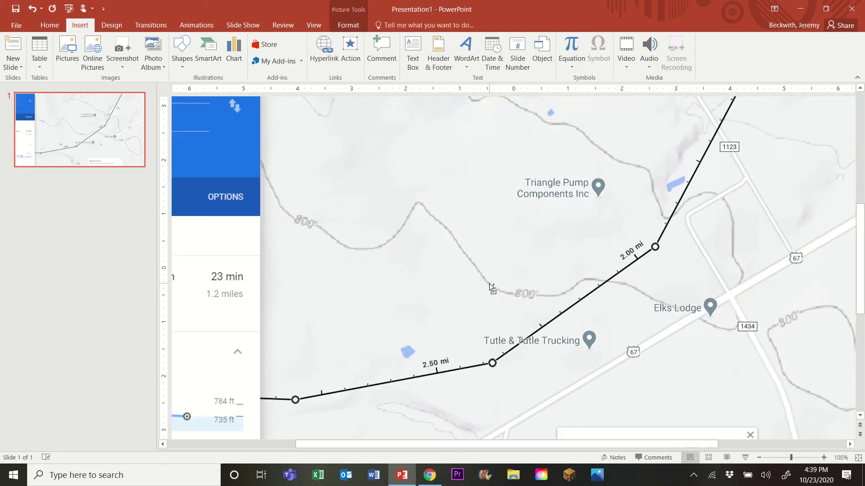
scroll(491, 287, down, 2)
scroll(490, 283, down, 3)
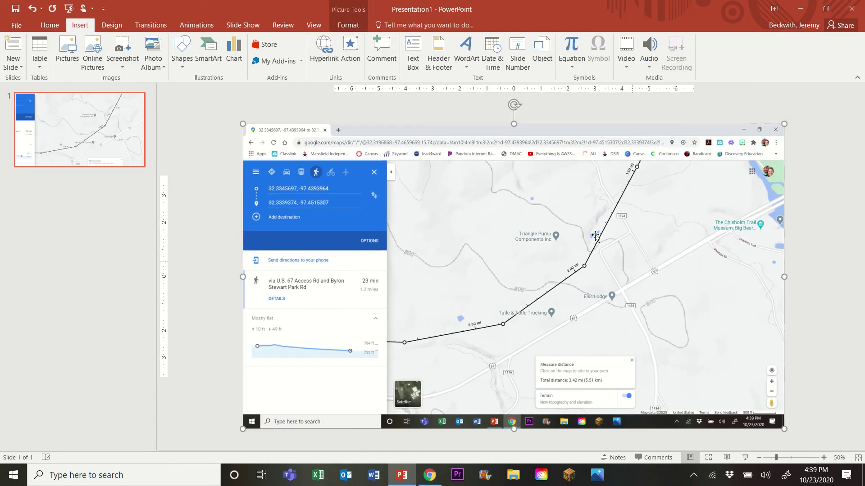
right_click(532, 200)
click(561, 170)
drag(283, 123, 388, 158)
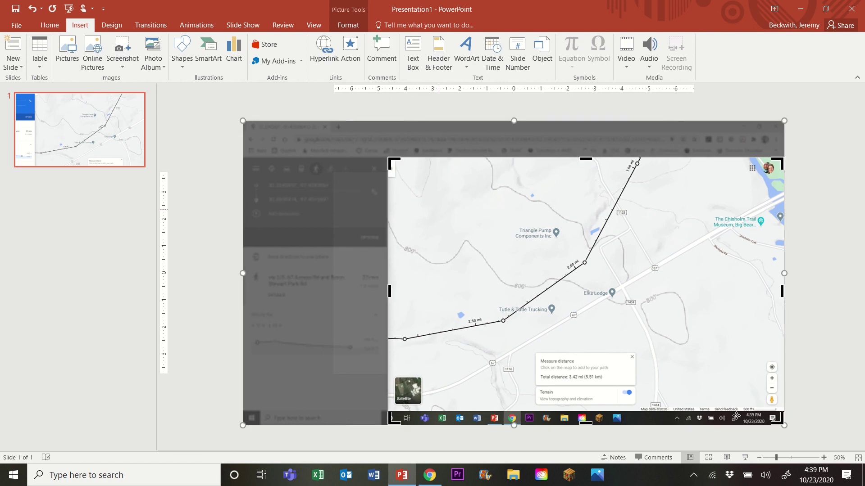
drag(775, 420, 661, 357)
key(Escape)
drag(530, 299, 496, 320)
drag(626, 379, 482, 273)
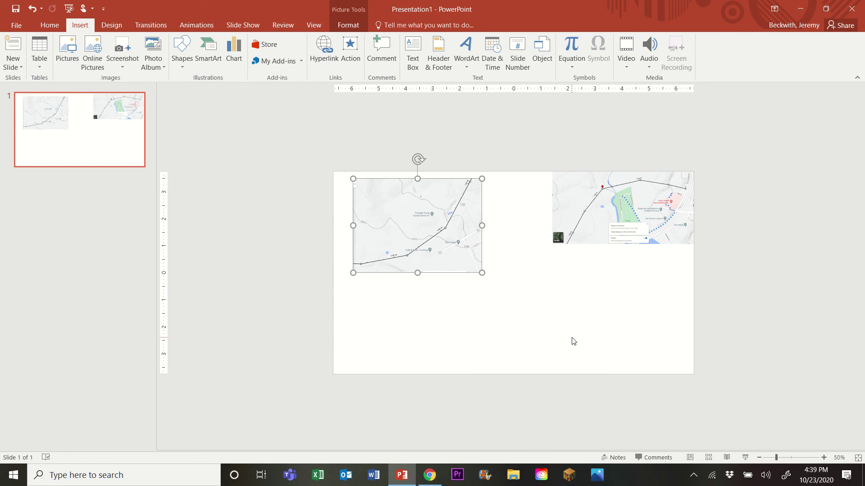
Position the second map piece below-left of the first so its route line continues from the first's path
ctrl+scroll(574, 341, up, 5)
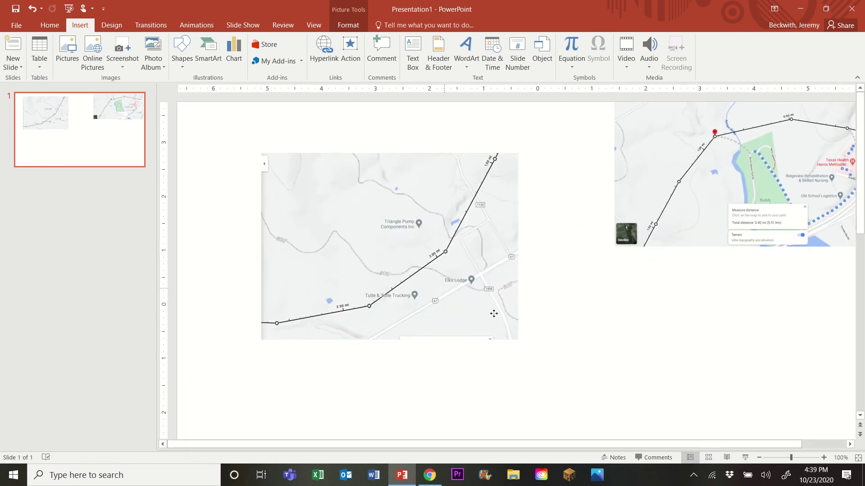
drag(554, 342, 604, 351)
scroll(703, 339, up, 2)
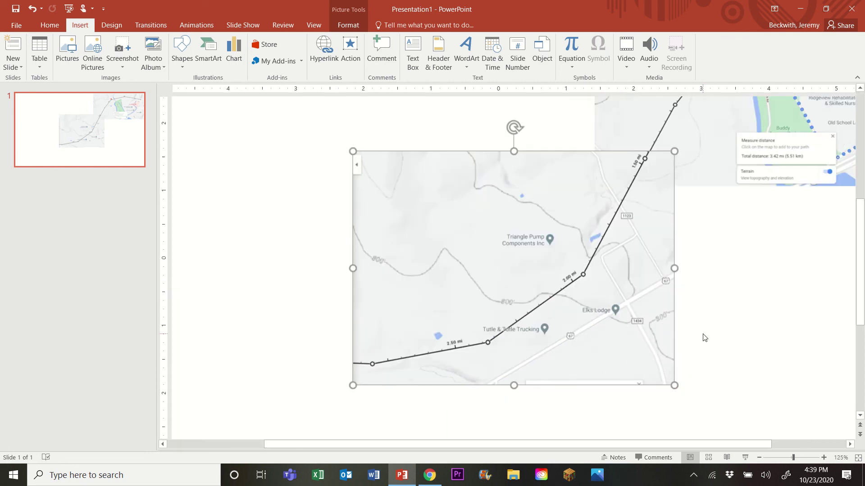
drag(628, 258, 631, 252)
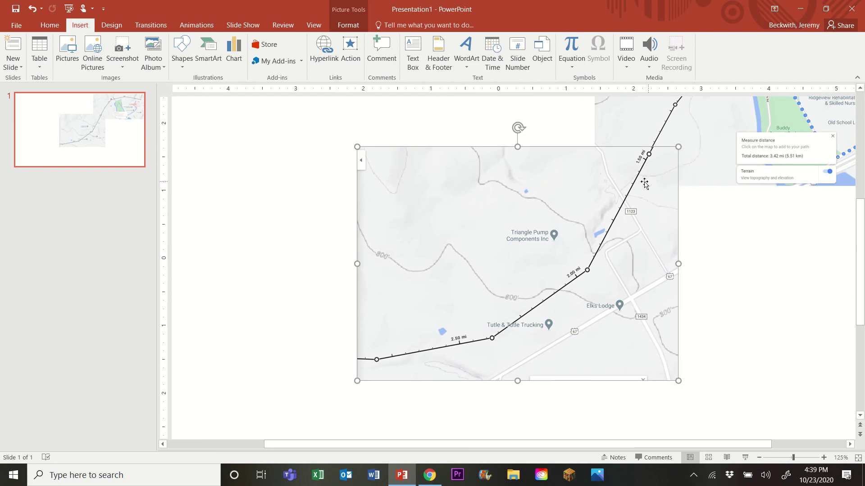
click(806, 282)
ctrl+scroll(734, 306, down, 4)
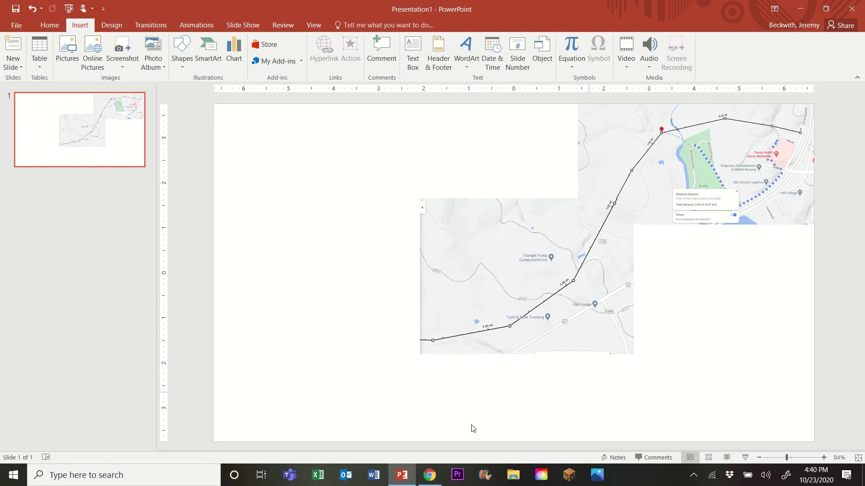
Zoom out and pan the map to show the entire route out to its 3.42 mi end by Buddy Stewart Park
click(425, 475)
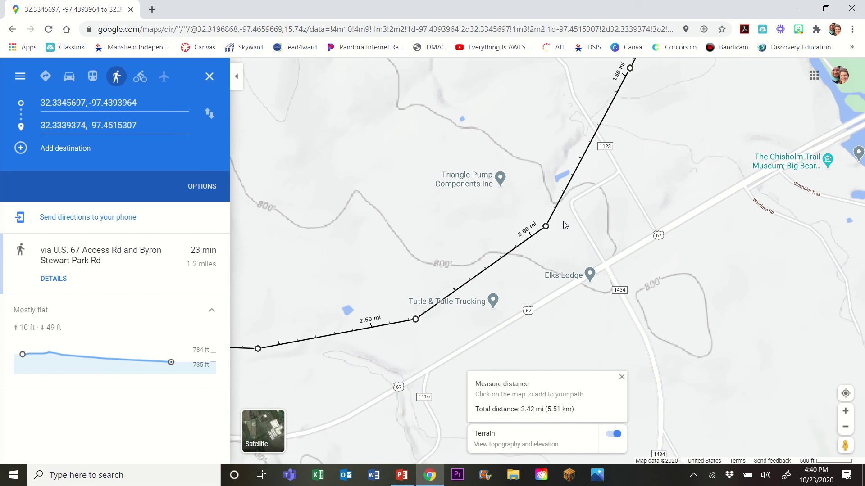
scroll(666, 223, down, 2)
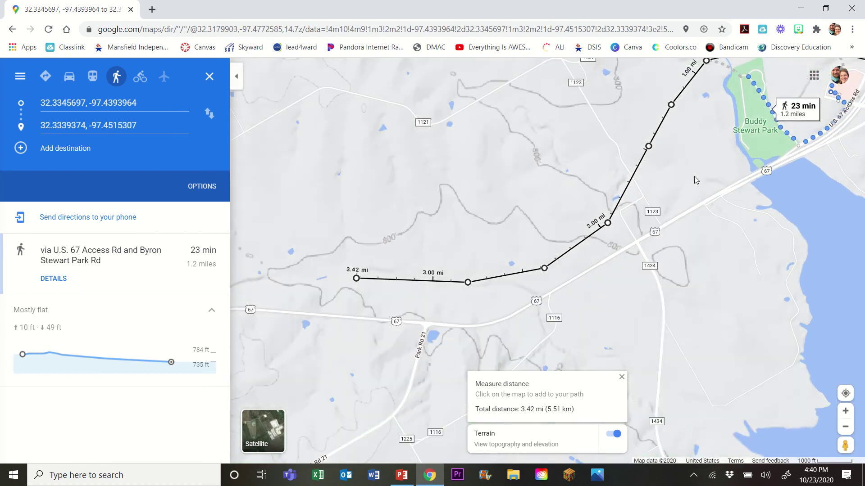
drag(696, 181, 626, 238)
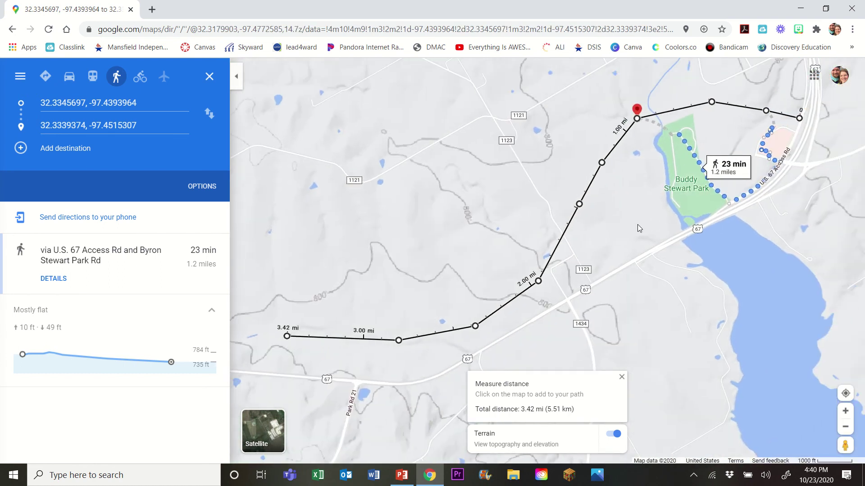